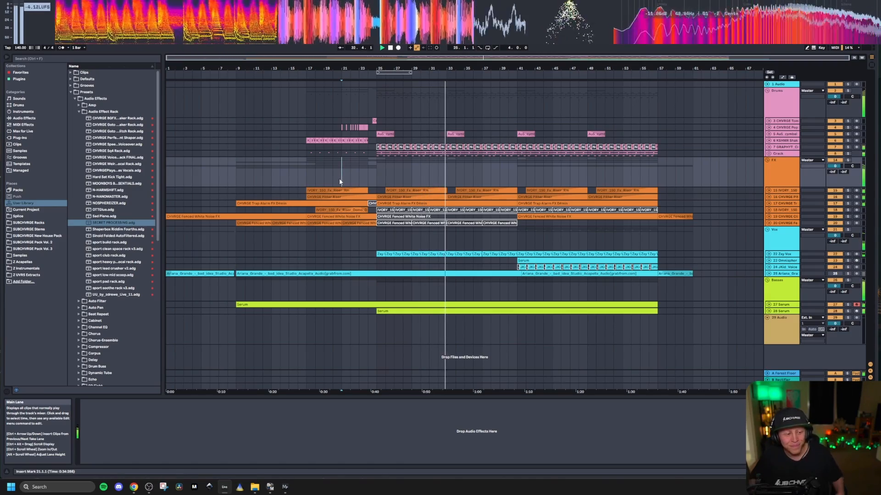
Step: Stop playback and mark bars 1 to 9 of the FX group, placing the playback start at bar 9
{"action": "left_click", "coordinate": [378, 180]}
{"action": "key", "text": "space"}
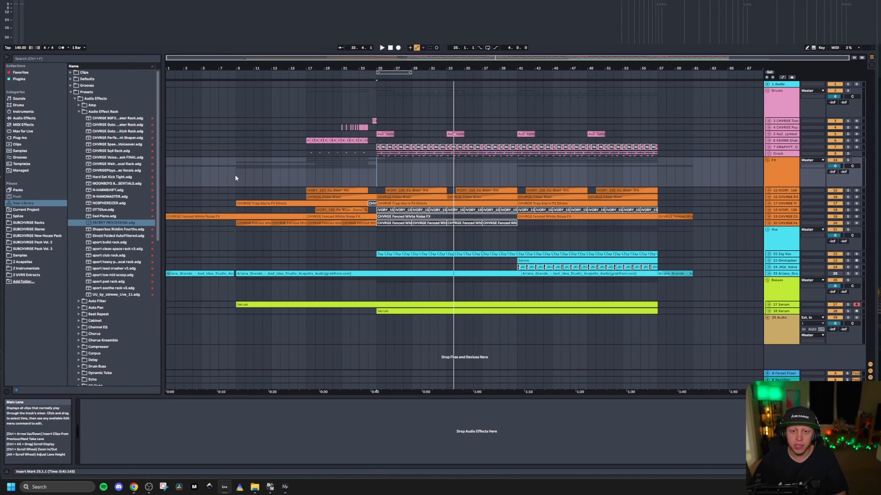
{"action": "left_click_drag", "start_coordinate": [237, 174], "coordinate": [167, 186]}
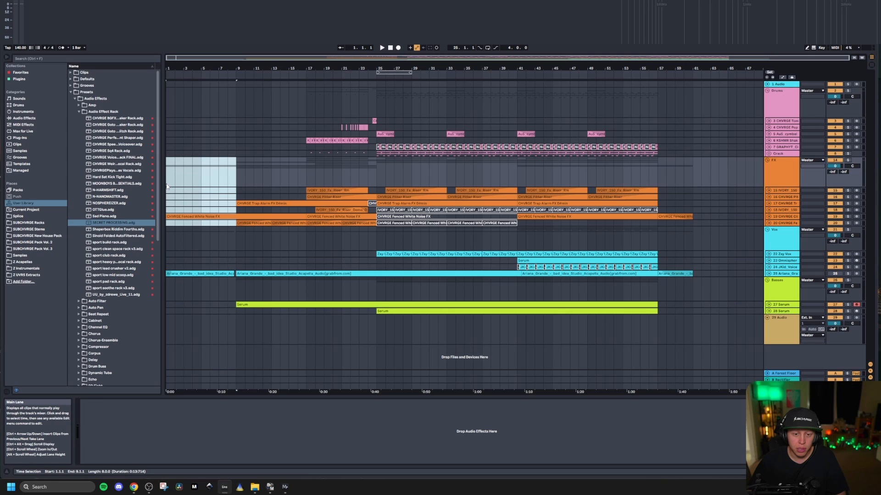
{"action": "left_click", "coordinate": [214, 177]}
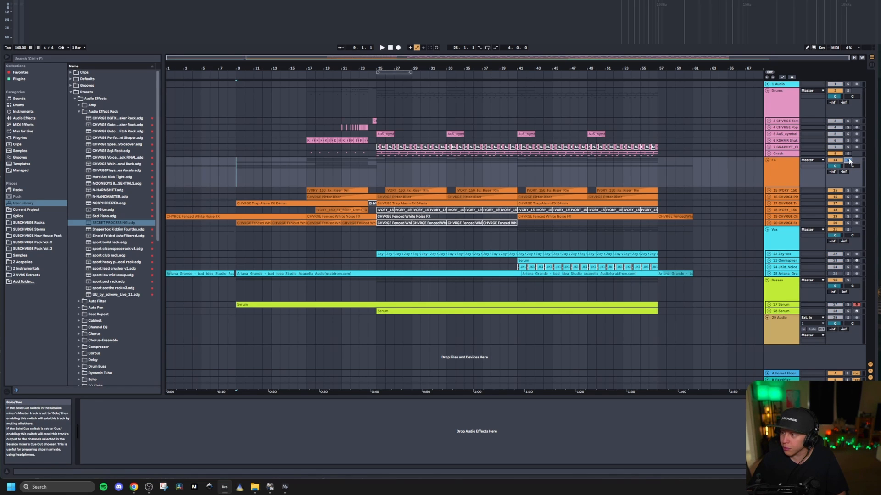
Step: Listen to the start of the FX group from bar 1, and play the arrangement from bar 9
{"action": "left_click", "coordinate": [168, 178]}
{"action": "key", "text": "space"}
{"action": "left_click", "coordinate": [236, 181]}
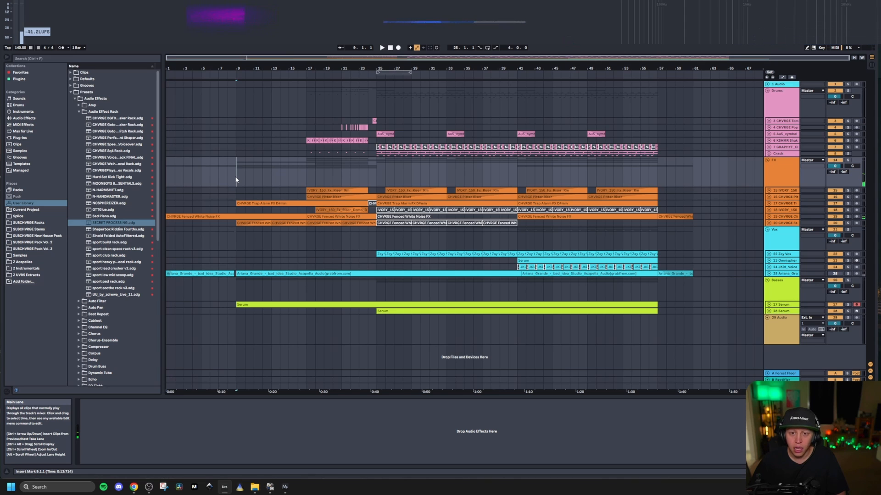
{"action": "key", "text": "space"}
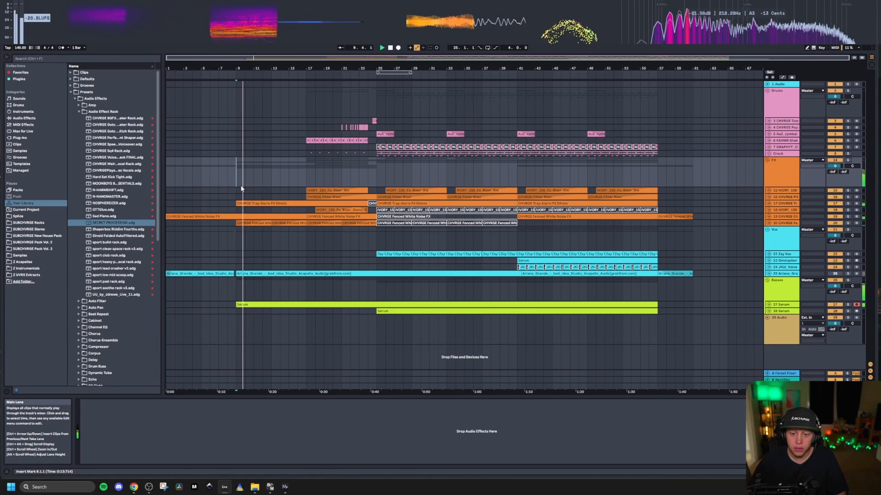
Step: Solo the Serum bass track 27 and play its long MIDI clip from bar 9
{"action": "left_click", "coordinate": [847, 304]}
{"action": "key", "text": "space"}
{"action": "left_click", "coordinate": [258, 304]}
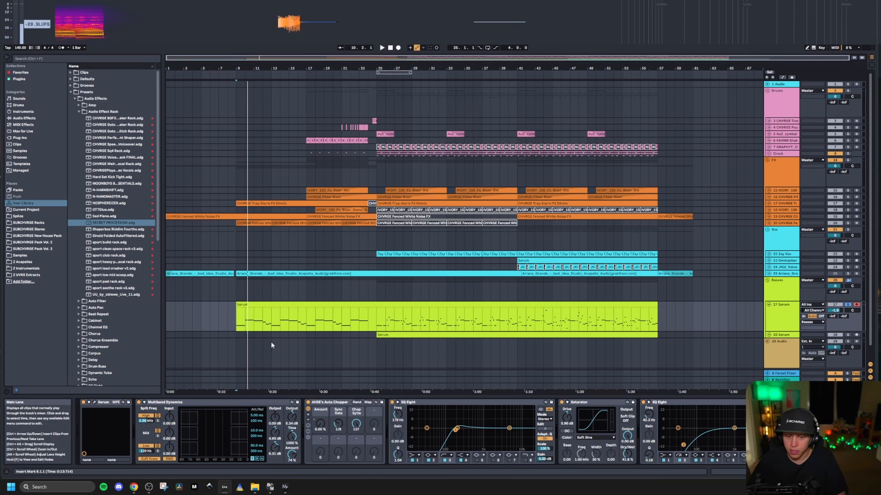
{"action": "key", "text": "space"}
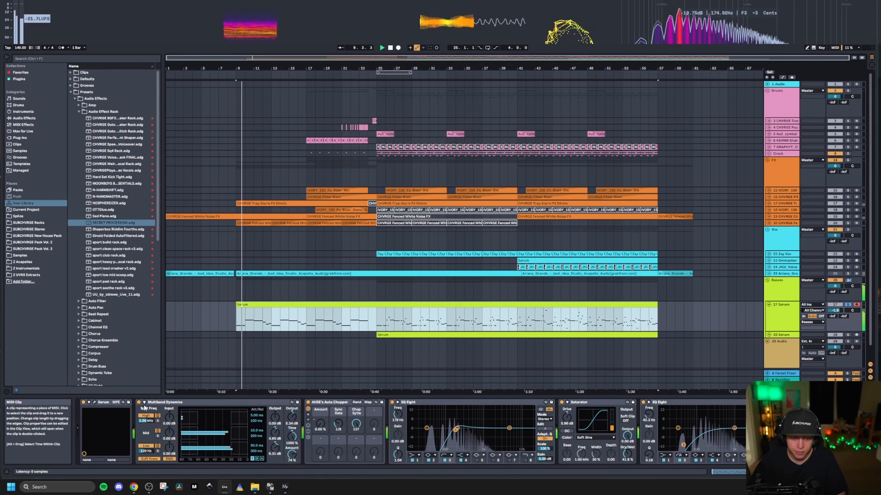
Step: Examine the bass patch in the Serum plug-in window of track 27 and close the window
{"action": "left_click", "coordinate": [95, 403]}
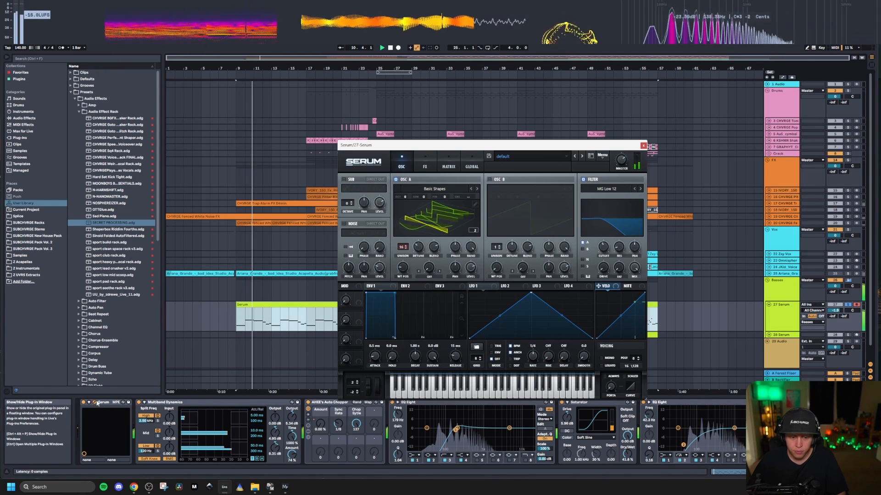
{"action": "left_click_drag", "start_coordinate": [415, 149], "coordinate": [260, 123]}
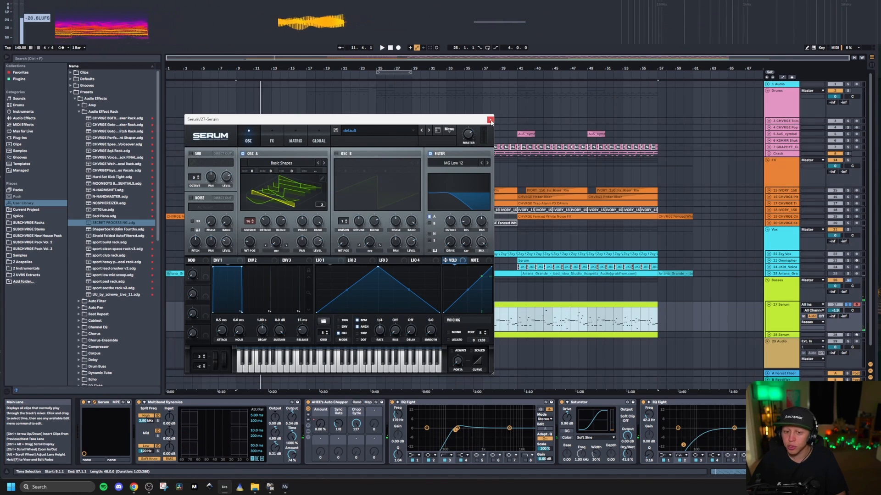
{"action": "left_click", "coordinate": [490, 120]}
Step: Show the Auto Chopper's Amount automation on the Serum bass track and place the playback start at bar 23
{"action": "right_click", "coordinate": [275, 305]}
{"action": "left_click", "coordinate": [275, 305]}
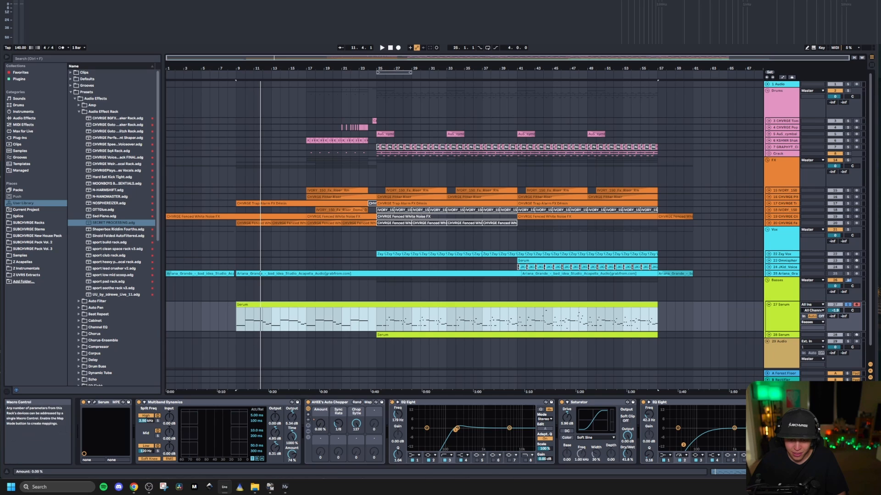
{"action": "key", "text": "a"}
{"action": "left_click", "coordinate": [359, 323]}
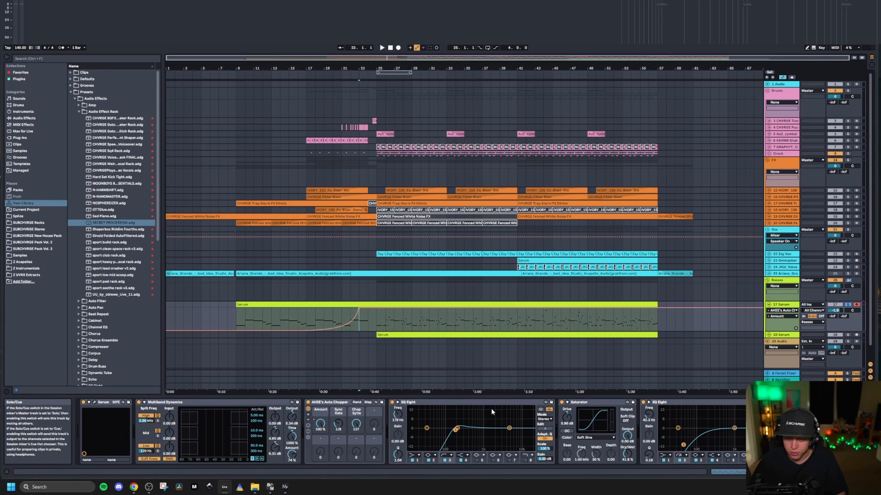
Step: Listen to the chopped Serum bass from bar 23 through its effect chain and hide the automation
{"action": "left_click", "coordinate": [420, 403]}
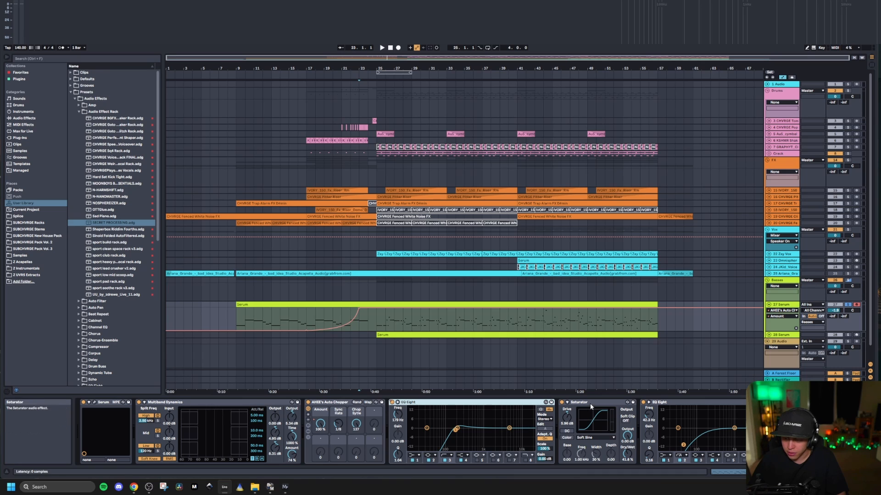
{"action": "key", "text": "space"}
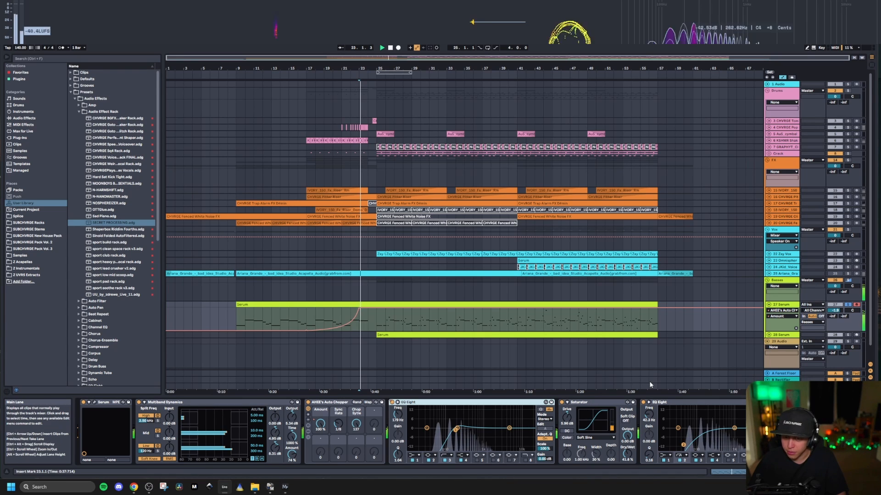
{"action": "key", "text": "space"}
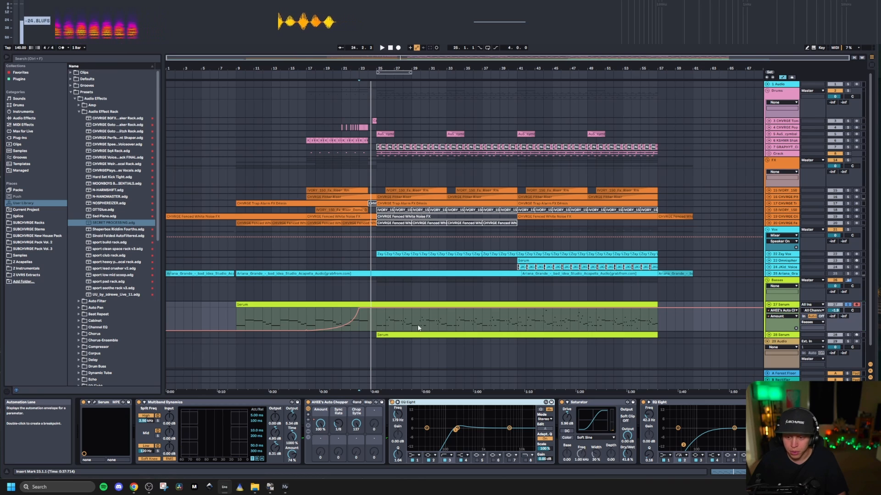
{"action": "key", "text": "a"}
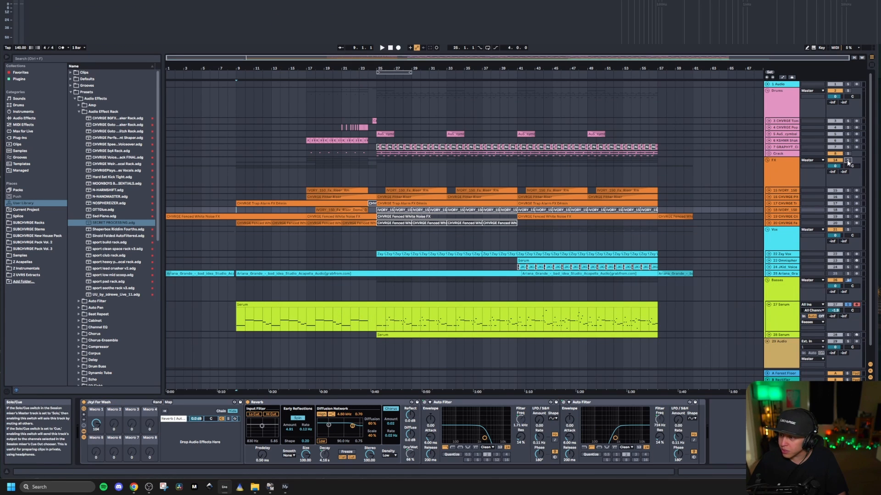
Step: Solo the FX group instead of the bass and compare it with the full mix from bar 9
{"action": "key", "text": "space"}
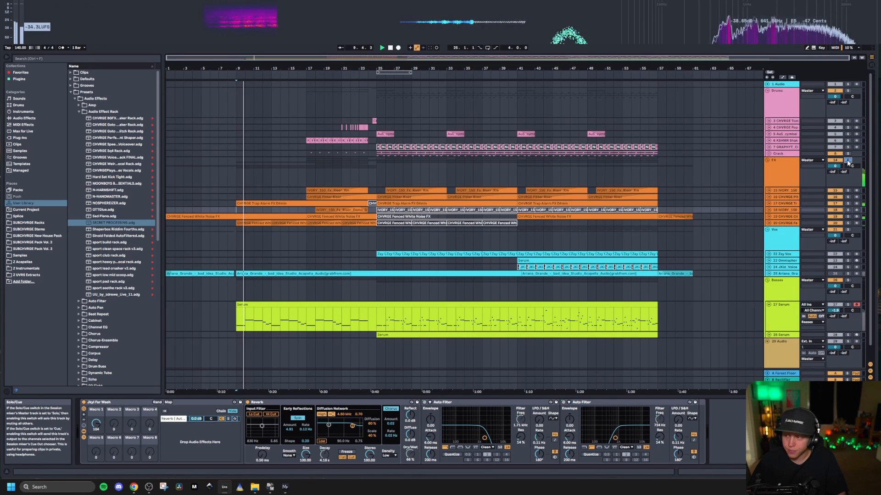
{"action": "left_click", "coordinate": [847, 161]}
{"action": "key", "text": "space"}
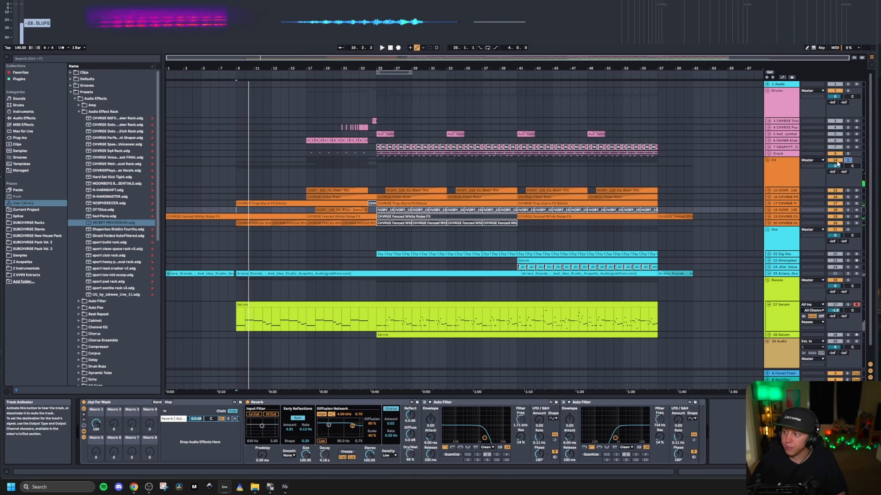
{"action": "key", "text": "space"}
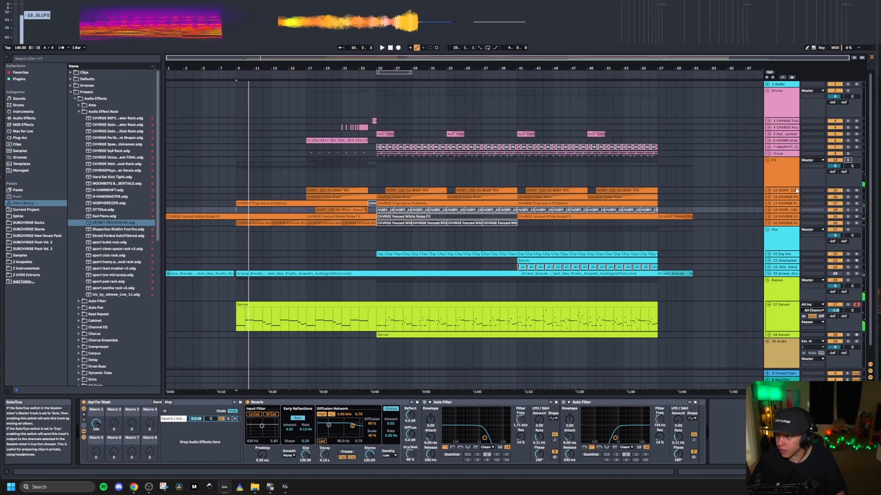
Step: Unfold the FX group's tracks and listen to the first Trap Alarm clip on track 17 in solo
{"action": "left_click", "coordinate": [775, 192]}
{"action": "left_click", "coordinate": [769, 191]}
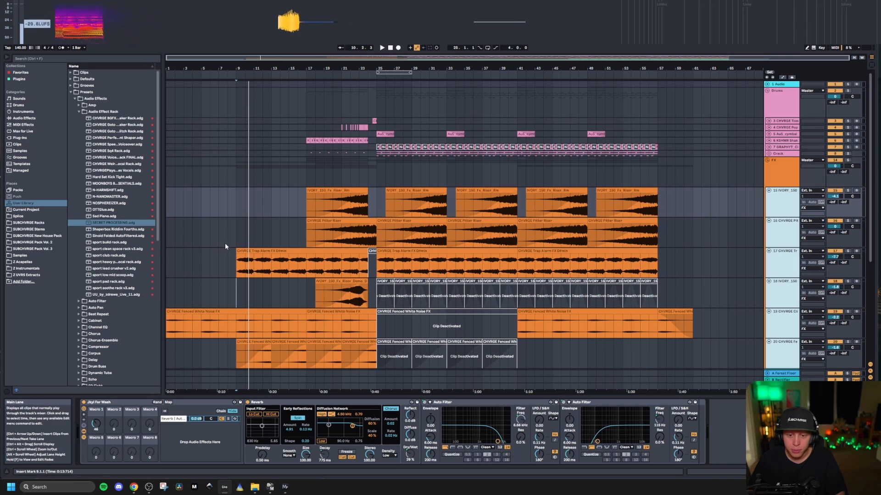
{"action": "left_click", "coordinate": [262, 250]}
{"action": "key", "text": "space"}
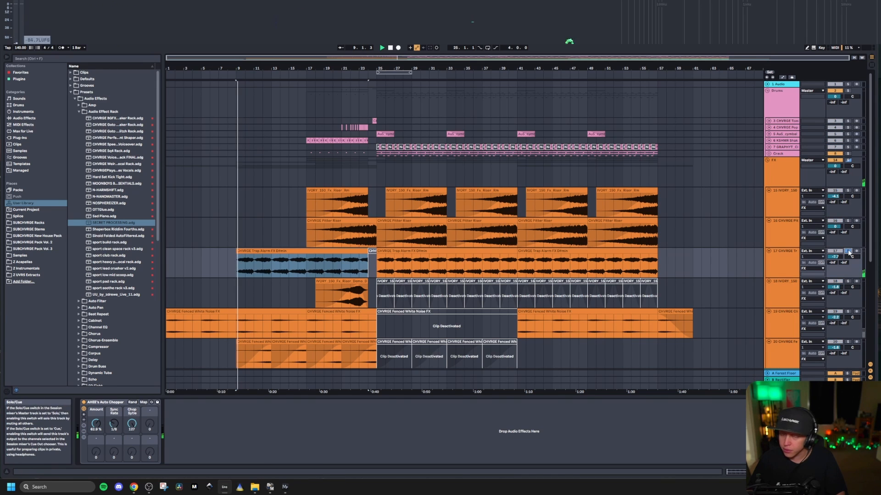
{"action": "scroll", "coordinate": [669, 244], "scroll_direction": "down", "scroll_amount": 2}
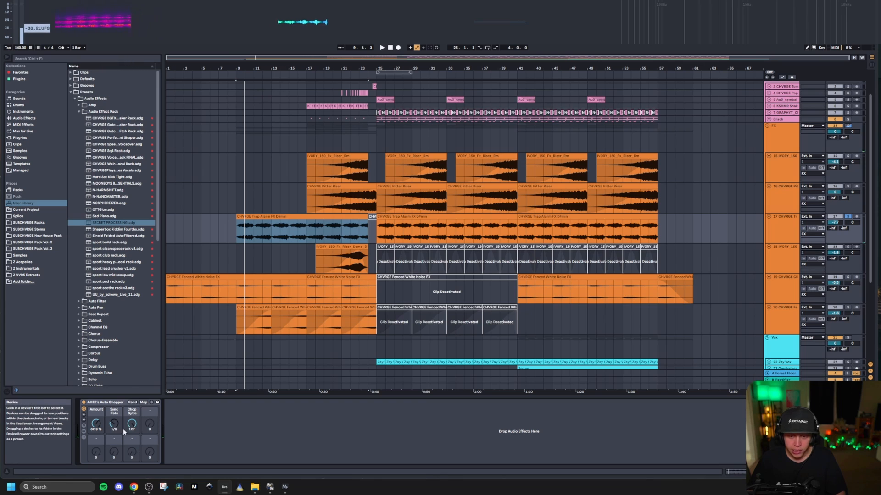
{"action": "scroll", "coordinate": [246, 240], "scroll_direction": "down", "scroll_amount": 3}
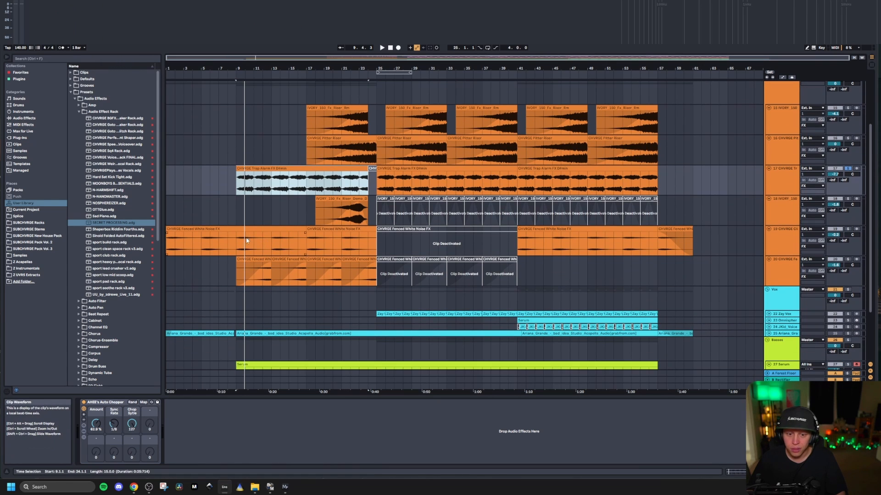
Step: Solo the Fenced White Noise track 19 and play it from bar 9
{"action": "left_click", "coordinate": [234, 249]}
{"action": "left_click", "coordinate": [849, 229]}
{"action": "key", "text": "space"}
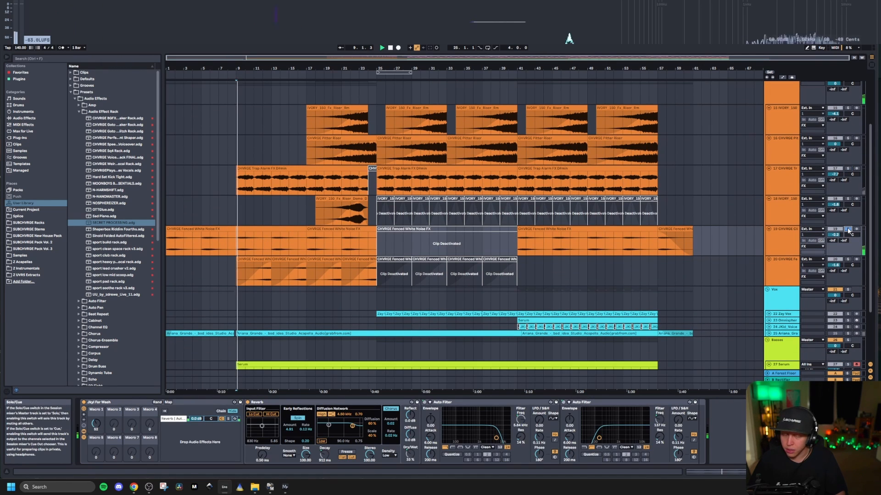
Step: Solo the faded Fenced White Noise track 20 and listen to it from bar 11
{"action": "left_click", "coordinate": [849, 260]}
{"action": "left_click", "coordinate": [256, 284]}
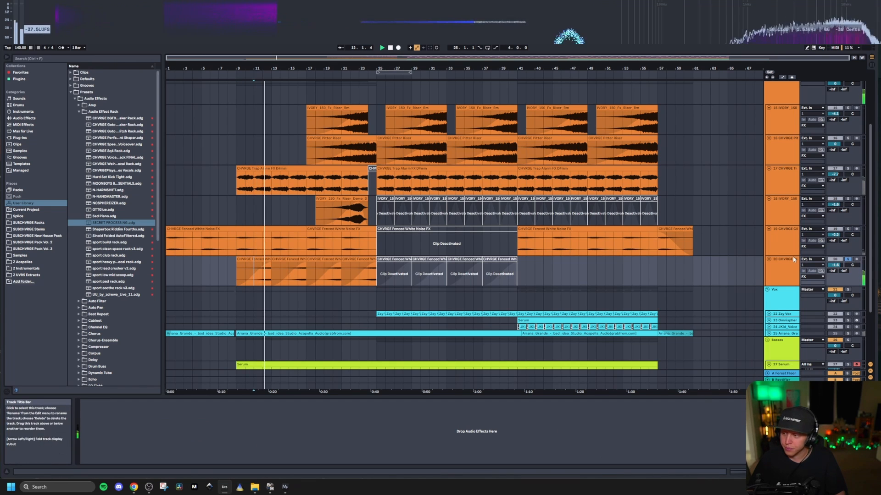
{"action": "key", "text": "space"}
Step: Play the build-up from bar 17 with all tracks unsoloed
{"action": "scroll", "coordinate": [301, 160], "scroll_direction": "up", "scroll_amount": 3}
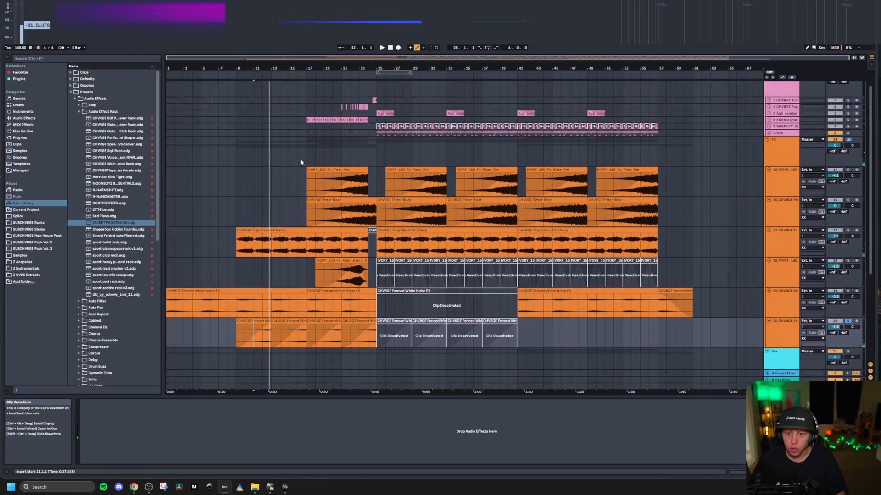
{"action": "left_click", "coordinate": [311, 159]}
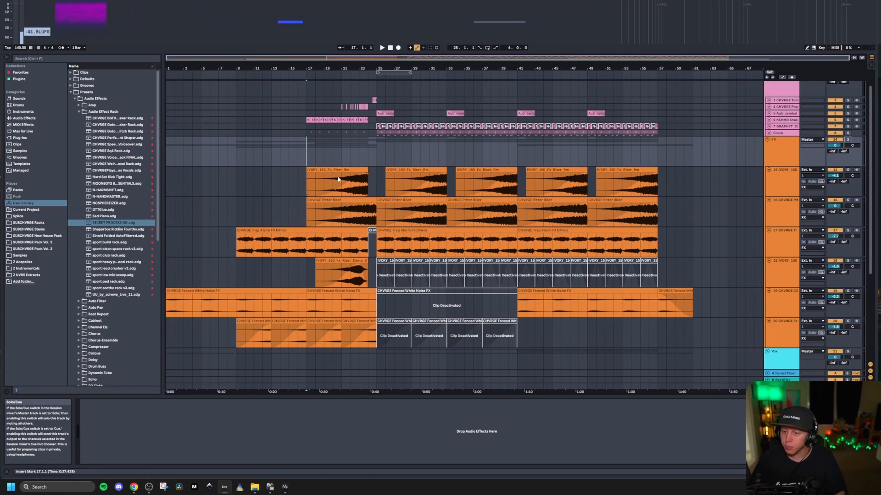
{"action": "key", "text": "space"}
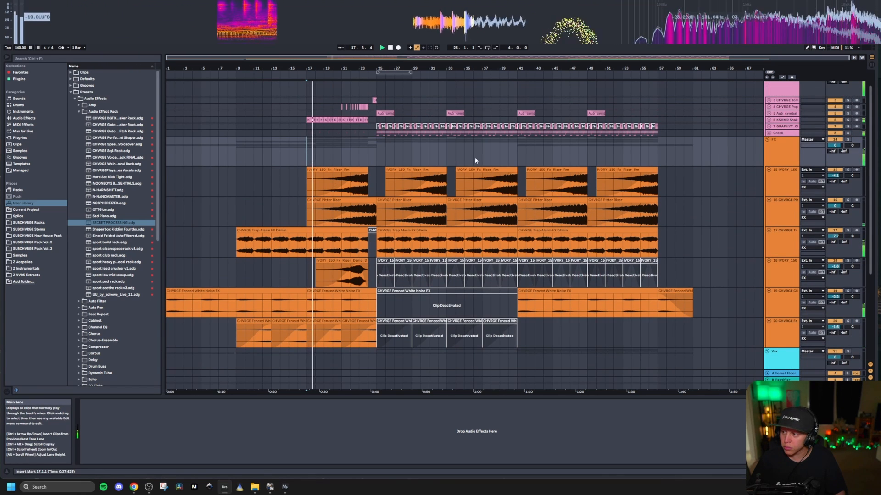
{"action": "scroll", "coordinate": [475, 160], "scroll_direction": "up", "scroll_amount": 1}
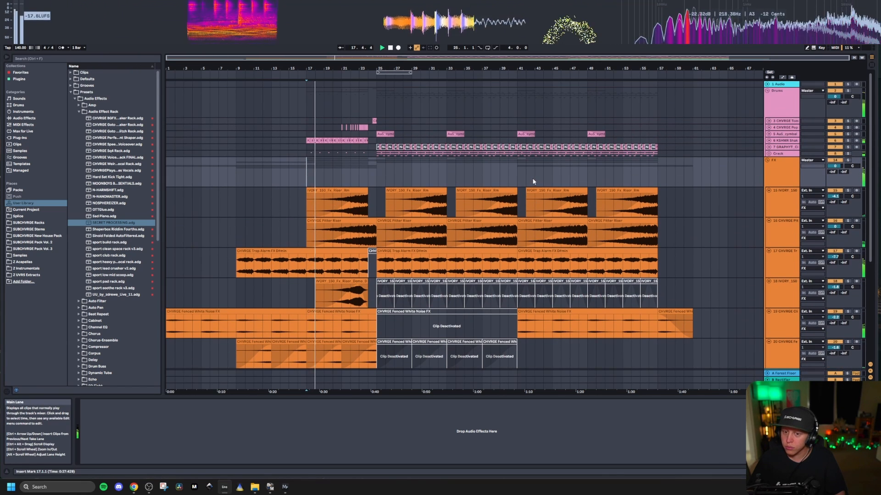
Step: Solo KSHMR track 6 and the Crack group, unfold both, and listen to the build-up drums from bar 17
{"action": "left_click", "coordinate": [849, 140]}
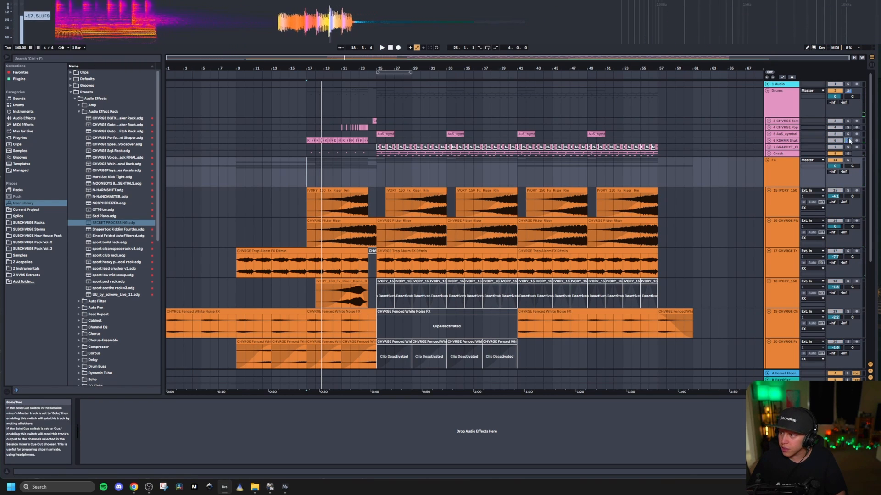
{"action": "left_click", "coordinate": [768, 154]}
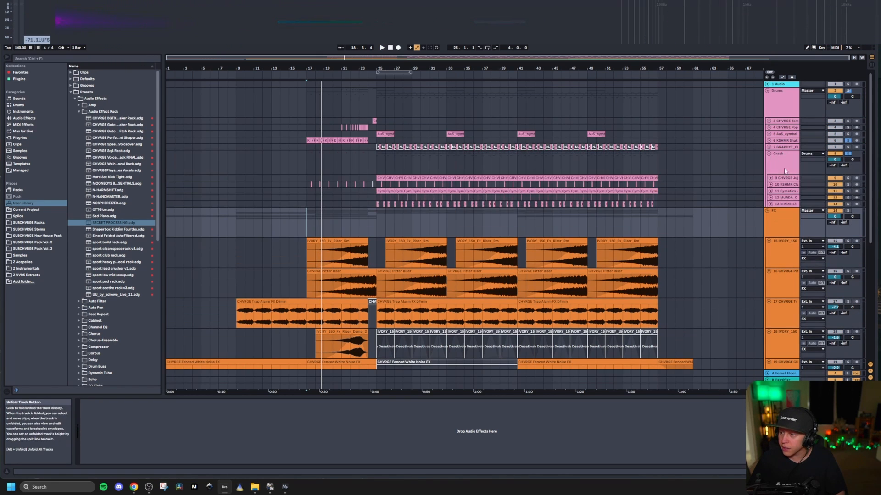
{"action": "scroll", "coordinate": [321, 150], "scroll_direction": "up", "scroll_amount": 3}
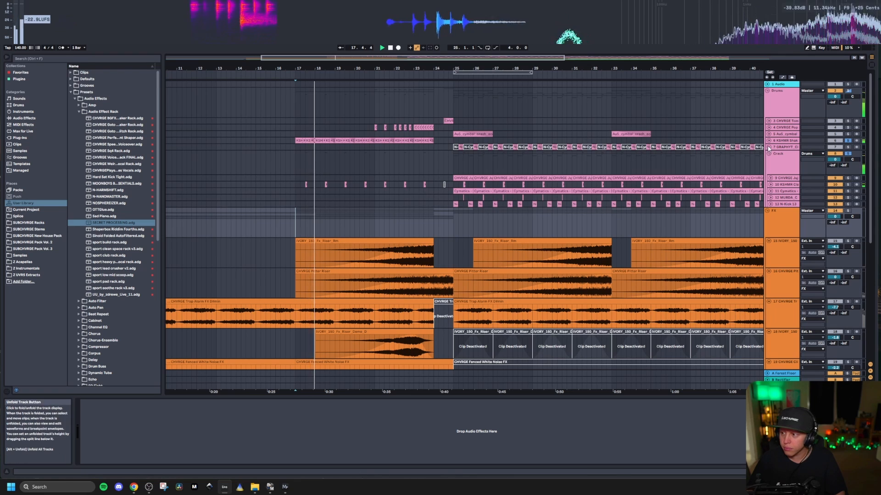
{"action": "left_click", "coordinate": [785, 142]}
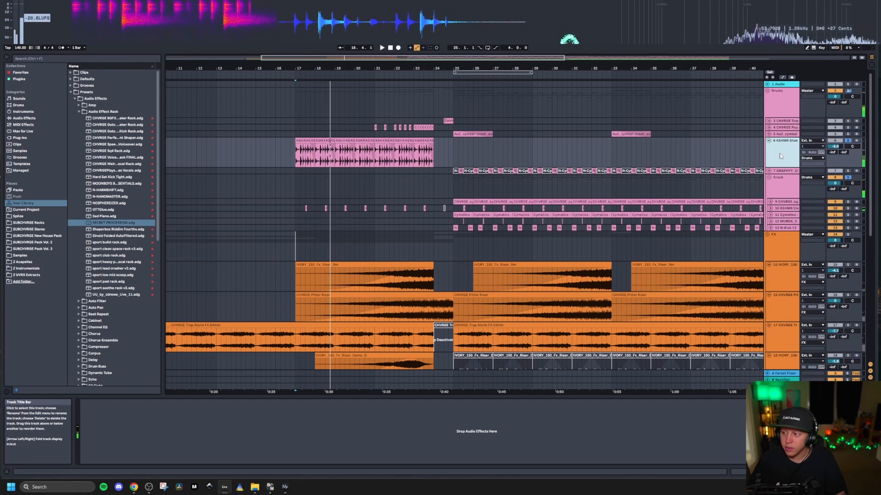
Step: Solo only KSHMR track 6 and play its repeated clips from bar 17, looking closely at their waveforms
{"action": "left_click", "coordinate": [848, 141]}
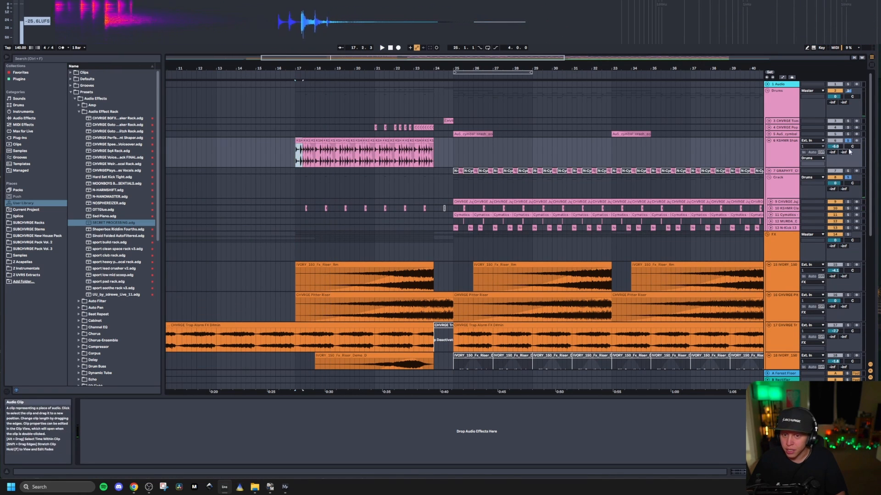
{"action": "key", "text": "space"}
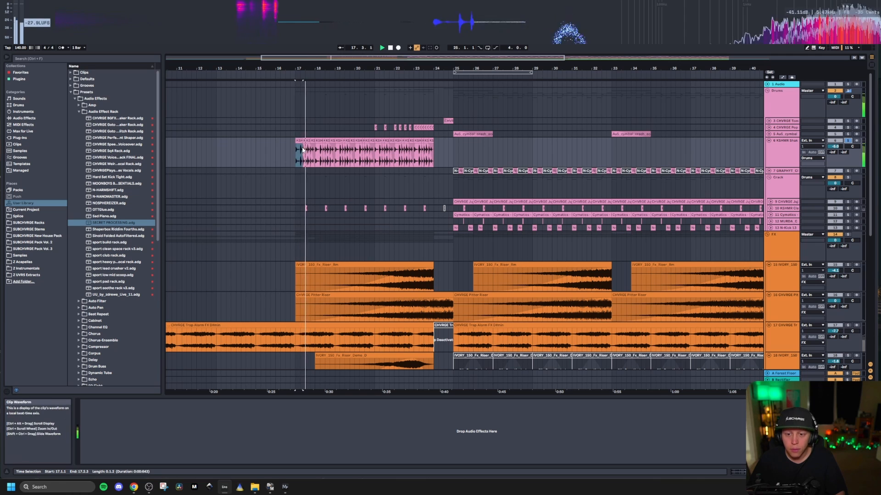
{"action": "scroll", "coordinate": [306, 159], "scroll_direction": "up", "scroll_amount": 5}
{"action": "scroll", "coordinate": [306, 159], "scroll_direction": "down", "scroll_amount": 8}
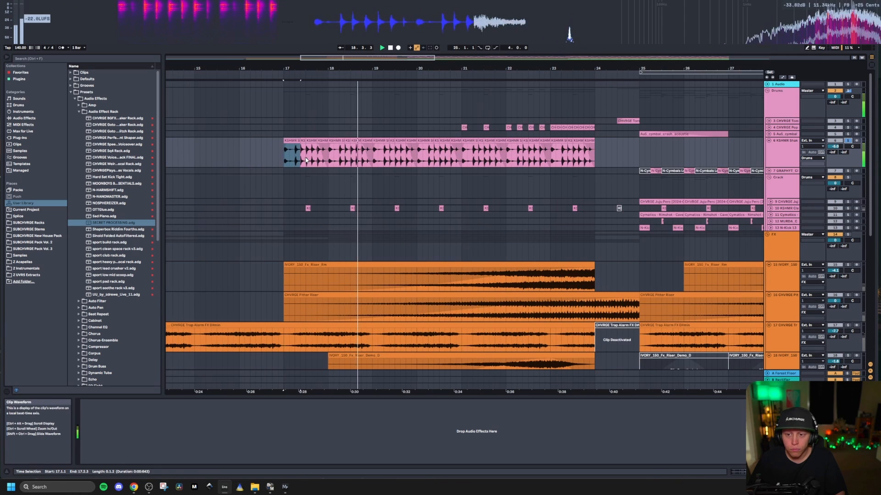
Step: Fold KSHMR track 6 in the Drums group and show the Crack group's device chain
{"action": "scroll", "coordinate": [298, 165], "scroll_direction": "down", "scroll_amount": 2}
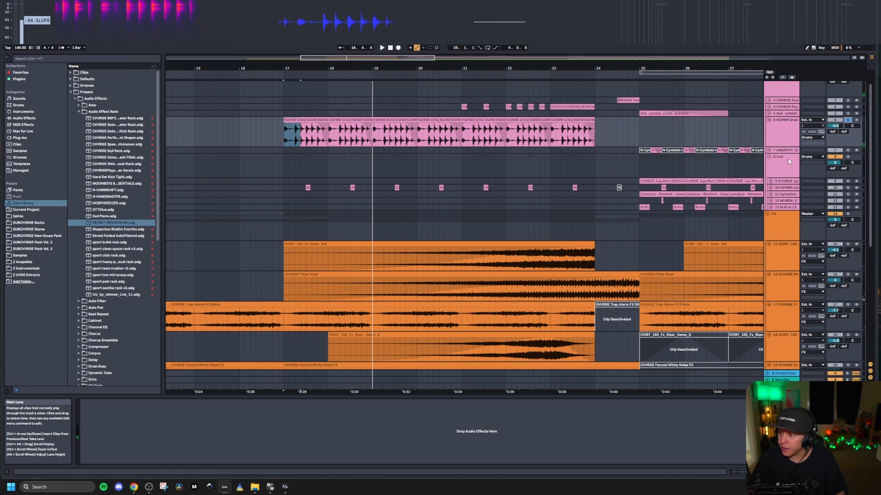
{"action": "left_click", "coordinate": [785, 188]}
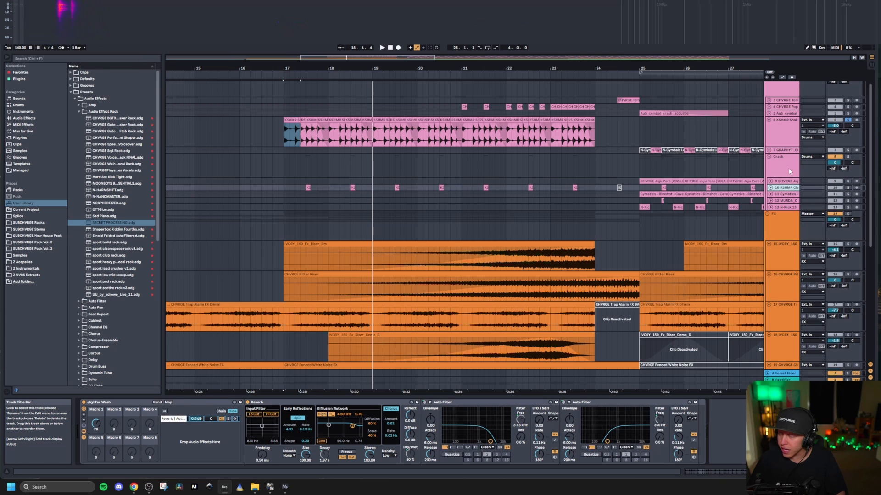
{"action": "left_click", "coordinate": [788, 169]}
{"action": "scroll", "coordinate": [788, 169], "scroll_direction": "up", "scroll_amount": 2}
{"action": "left_click", "coordinate": [787, 107]}
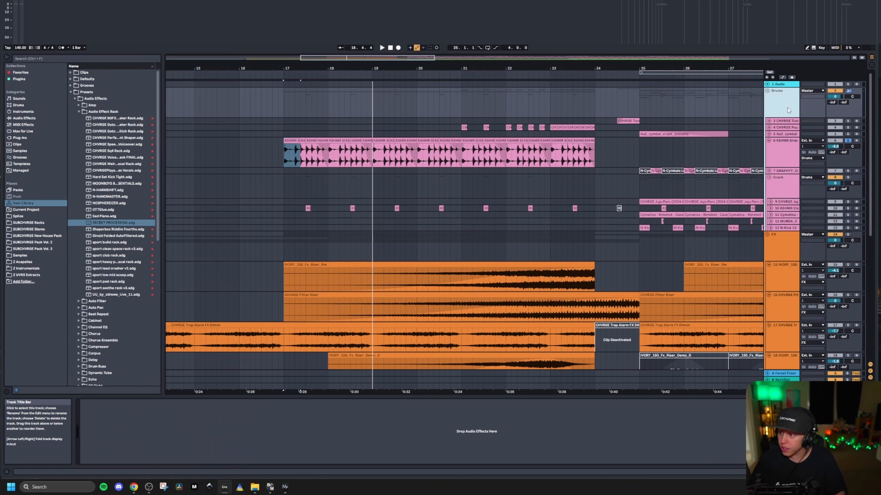
{"action": "left_click", "coordinate": [769, 140]}
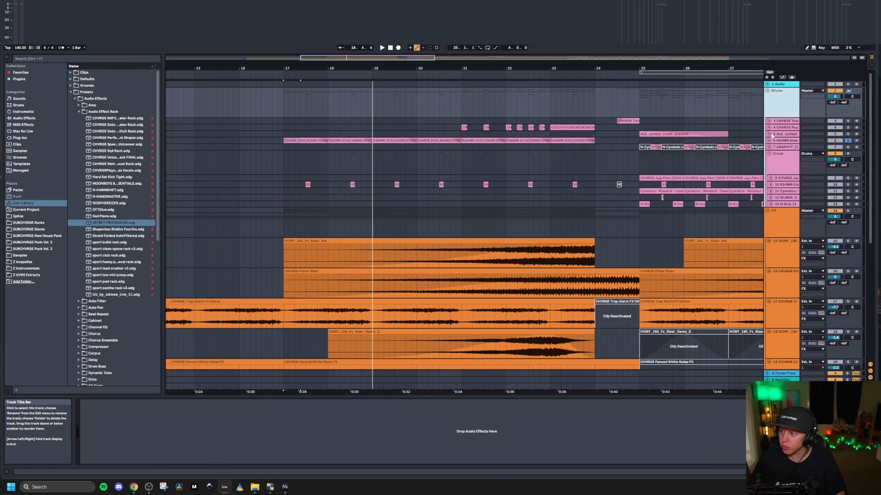
{"action": "left_click", "coordinate": [786, 165]}
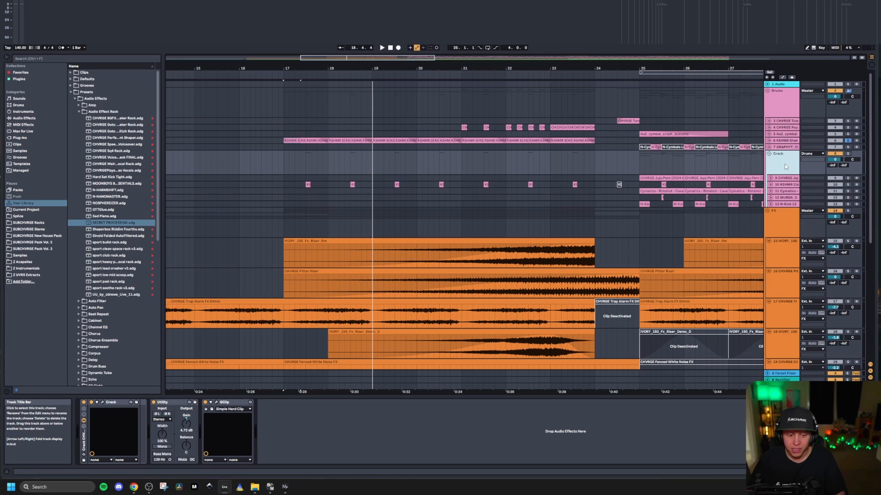
Step: Open the Crack plug-in on the Crack group and move its window over the arrangement to inspect its knobs
{"action": "left_click", "coordinate": [102, 403]}
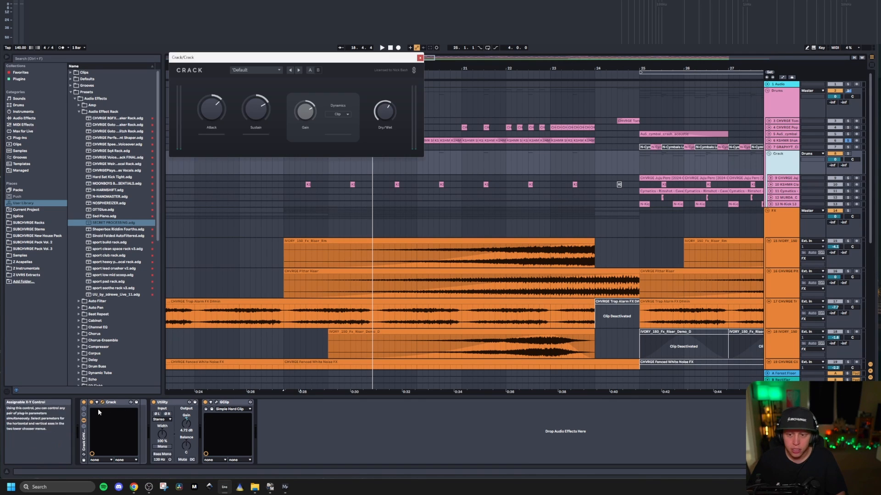
{"action": "left_click_drag", "start_coordinate": [271, 62], "coordinate": [246, 117]}
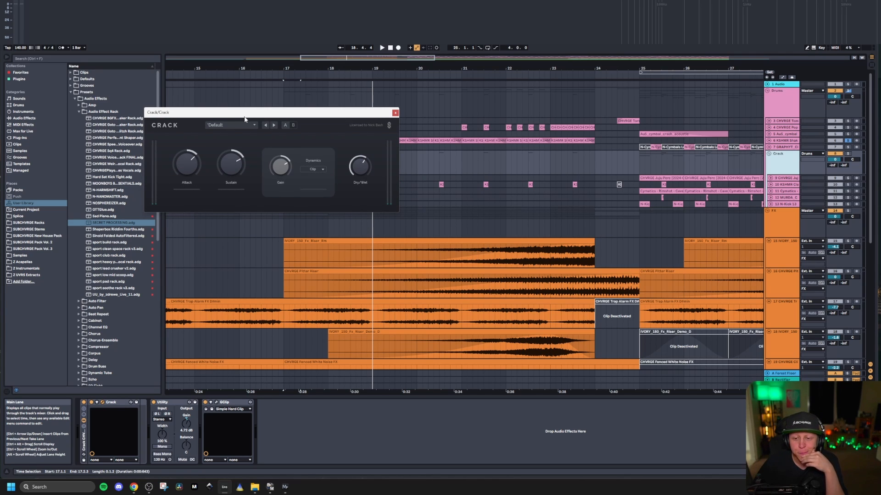
{"action": "right_click", "coordinate": [326, 110]}
{"action": "left_click", "coordinate": [318, 117]}
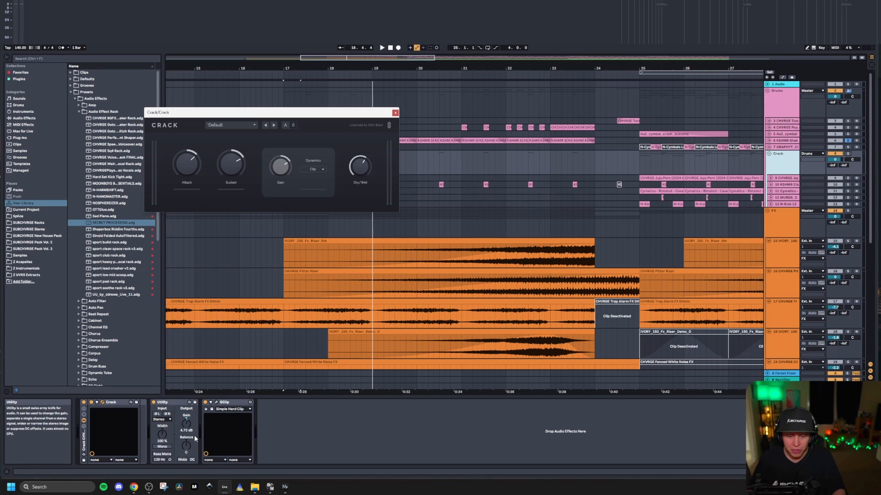
Step: Inspect the GClip plug-in on the Crack group, and close both plug-in windows
{"action": "left_click", "coordinate": [216, 403]}
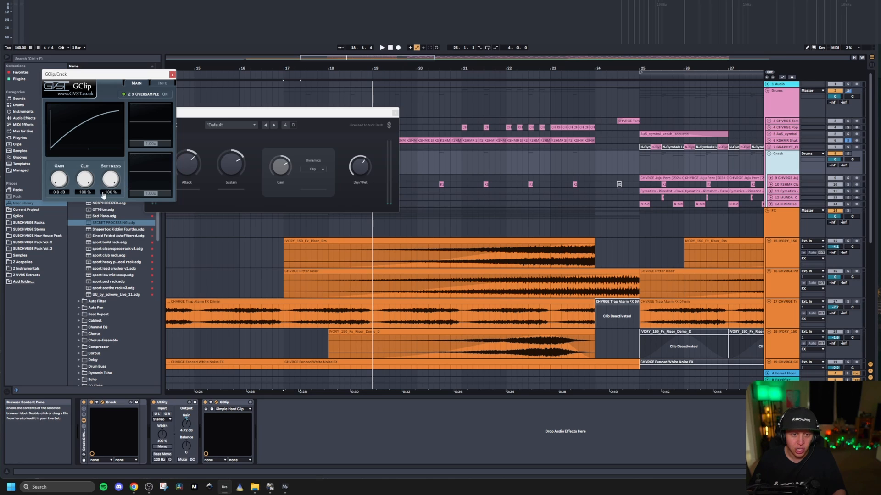
{"action": "left_click", "coordinate": [172, 74]}
{"action": "left_click", "coordinate": [396, 112]}
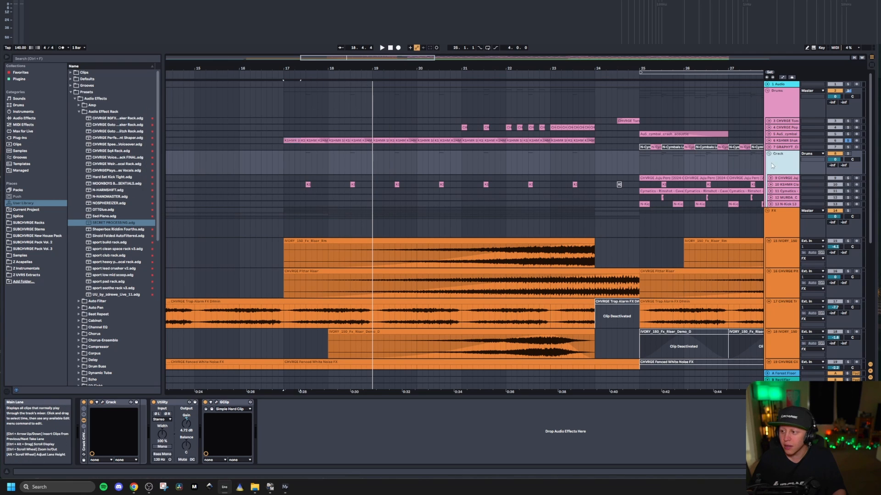
Step: Solo the Crack group and play it from bar 25, and do the same with the whole Drums group
{"action": "scroll", "coordinate": [448, 182], "scroll_direction": "down", "scroll_amount": 4, "text": "ctrl"}
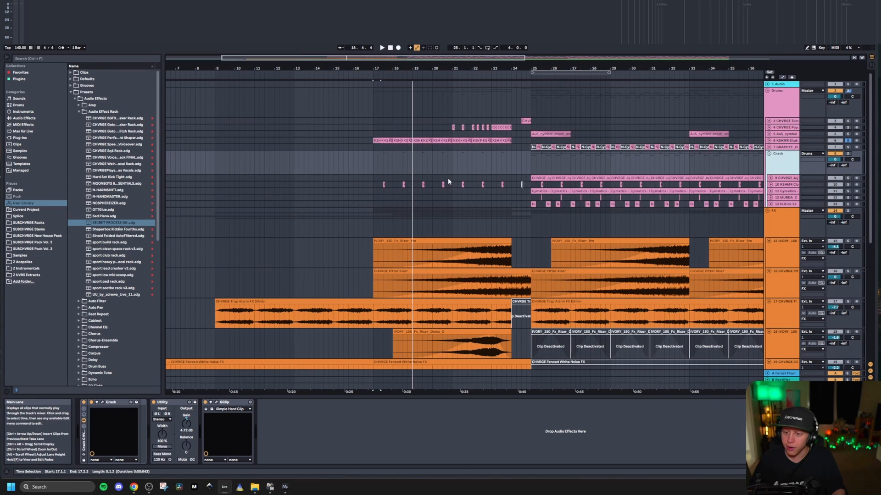
{"action": "left_click", "coordinate": [531, 166]}
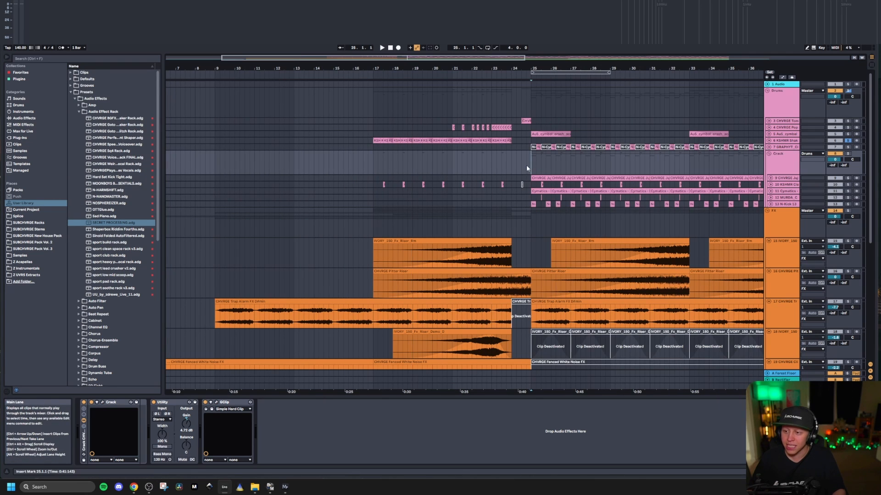
{"action": "left_click", "coordinate": [849, 154]}
{"action": "key", "text": "space"}
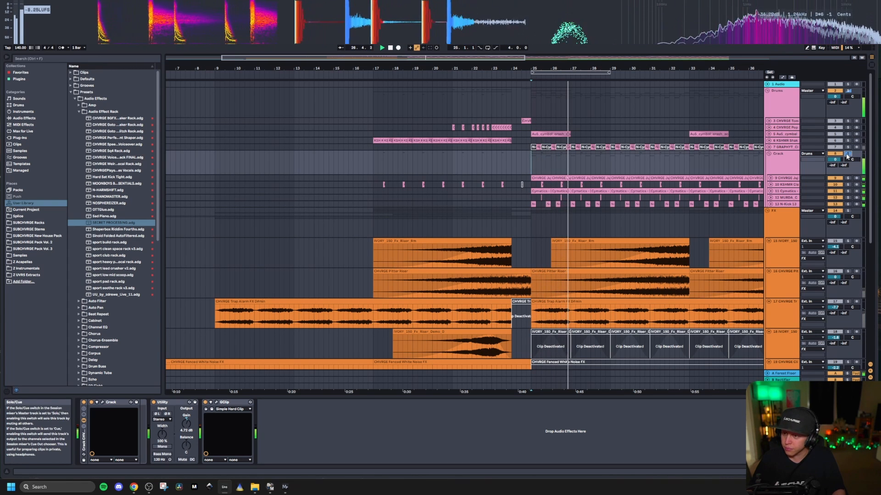
{"action": "left_click", "coordinate": [848, 91]}
{"action": "key", "text": "space"}
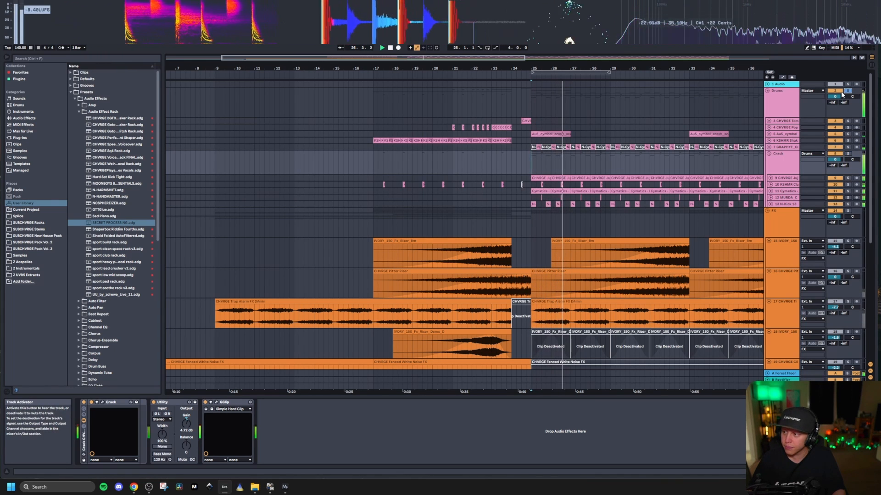
Step: Unfold cymbal loop track 7 and crash cymbal track 5, and replay the soloed Drums group from bar 25
{"action": "left_click", "coordinate": [780, 147]}
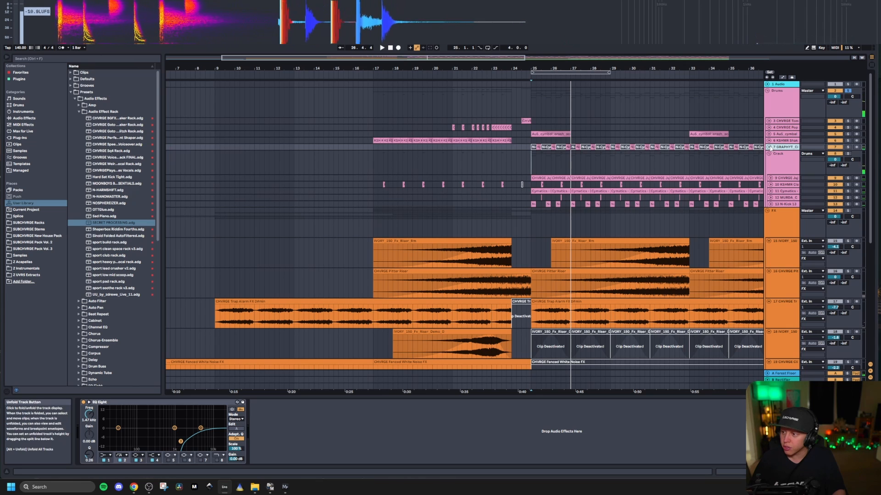
{"action": "left_click", "coordinate": [769, 148]}
{"action": "left_click", "coordinate": [769, 134]}
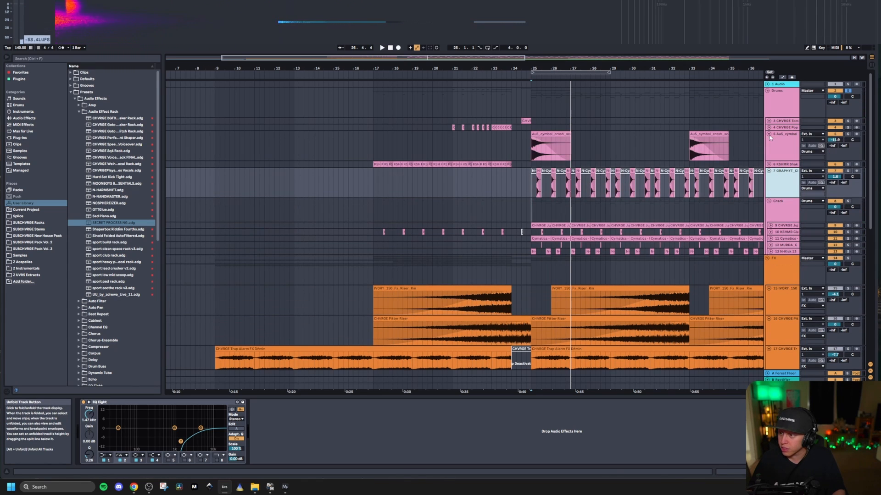
{"action": "left_click", "coordinate": [794, 103]}
{"action": "left_click", "coordinate": [531, 106]}
{"action": "key", "text": "space"}
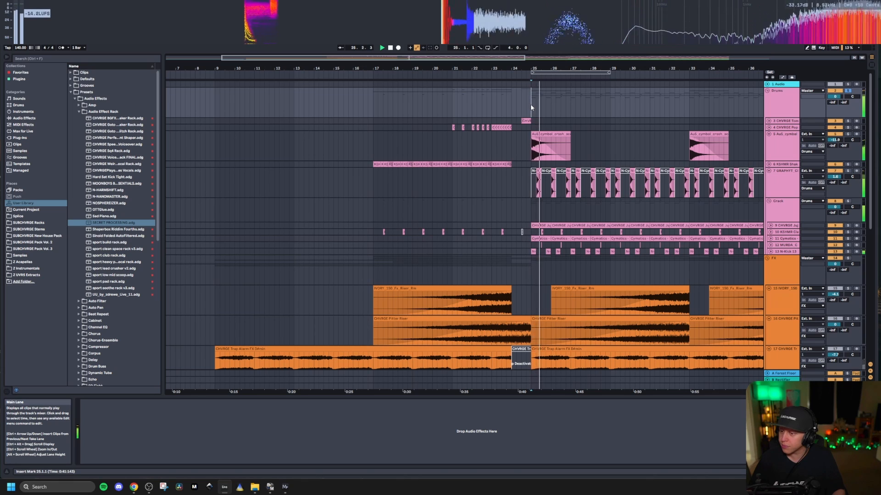
Step: Unfold tracks 9 to 13 of the Crack group together and look at their clips from bar 25 during playback
{"action": "left_click", "coordinate": [790, 226]}
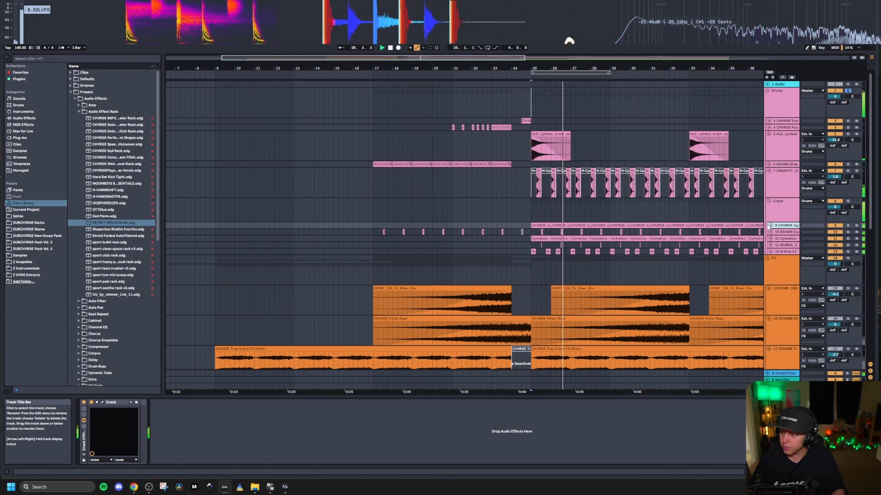
{"action": "left_click", "coordinate": [783, 252], "text": "shift"}
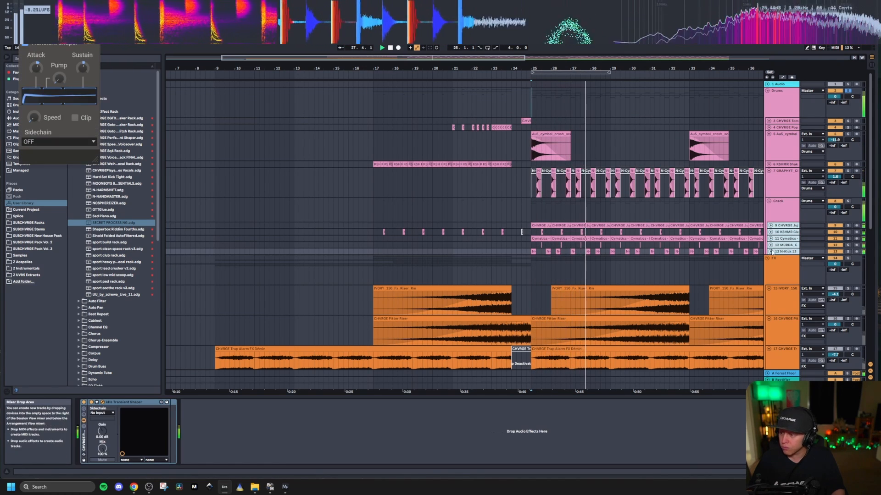
{"action": "left_click", "coordinate": [771, 252]}
{"action": "scroll", "coordinate": [556, 250], "scroll_direction": "down", "scroll_amount": 3}
{"action": "scroll", "coordinate": [398, 247], "scroll_direction": "up", "scroll_amount": 3}
{"action": "scroll", "coordinate": [393, 246], "scroll_direction": "up", "scroll_amount": 3}
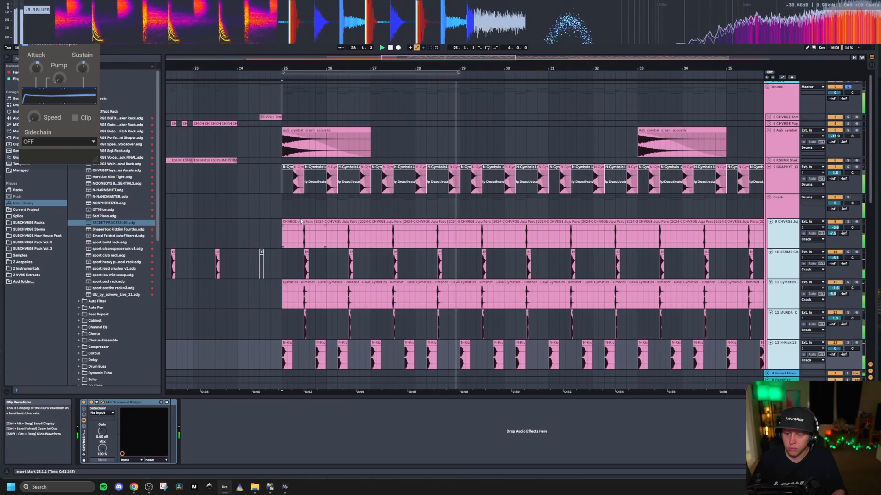
{"action": "key", "text": "space"}
Step: Solo Juju Perc track 9 and play its hit from position 25.3
{"action": "left_click", "coordinate": [303, 222]}
{"action": "left_click", "coordinate": [848, 222]}
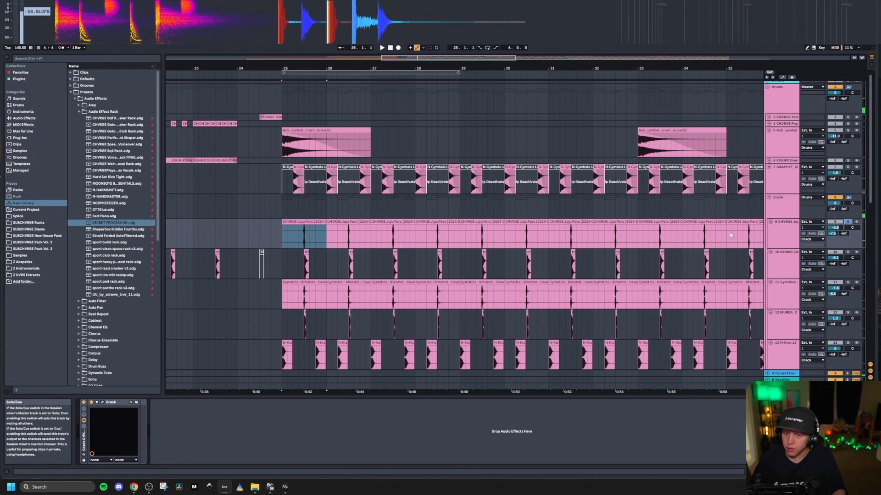
{"action": "scroll", "coordinate": [304, 239], "scroll_direction": "up", "scroll_amount": 5}
{"action": "left_click", "coordinate": [304, 239]}
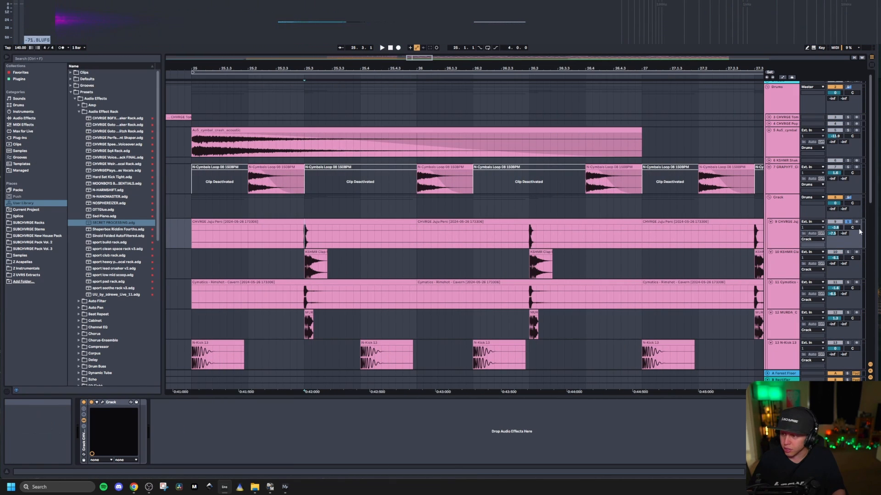
{"action": "key", "text": "space"}
Step: Solo KSHMR Clap track 10 and listen to its hit at 25.3, looking closely at the layered waveforms
{"action": "left_click", "coordinate": [849, 252]}
{"action": "key", "text": "space"}
{"action": "key", "text": "space"}
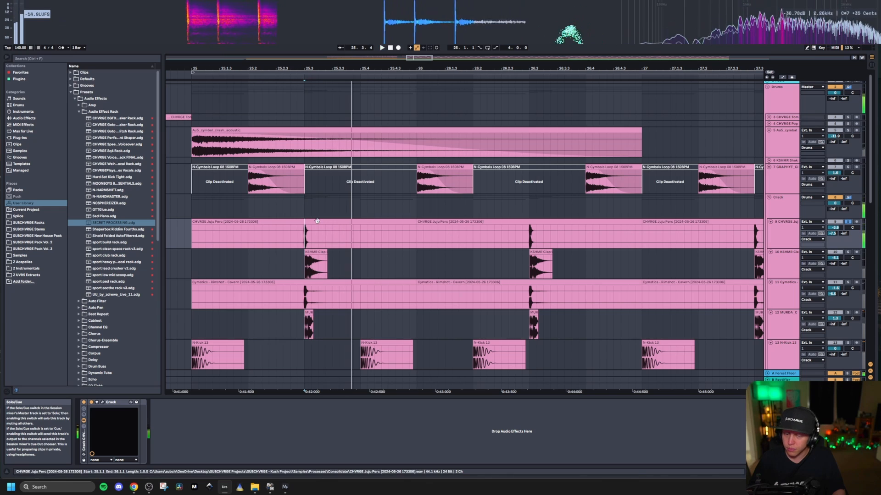
{"action": "scroll", "coordinate": [317, 265], "scroll_direction": "down", "scroll_amount": 3}
{"action": "scroll", "coordinate": [314, 265], "scroll_direction": "up", "scroll_amount": 3}
{"action": "scroll", "coordinate": [317, 265], "scroll_direction": "up", "scroll_amount": 2}
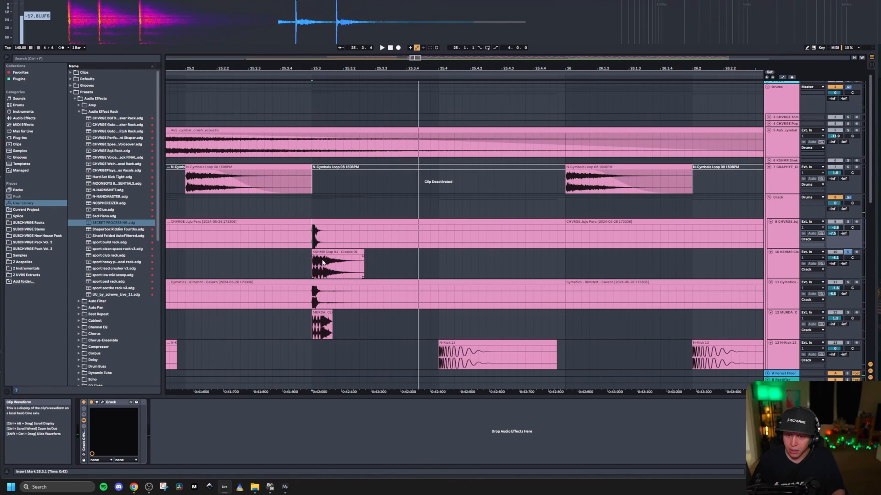
Step: Solo Cymatics Rimshot track 11 and MURDA clap track 12 in turn, and listen to each from 25.3
{"action": "key", "text": "space"}
{"action": "scroll", "coordinate": [431, 260], "scroll_direction": "down", "scroll_amount": 3}
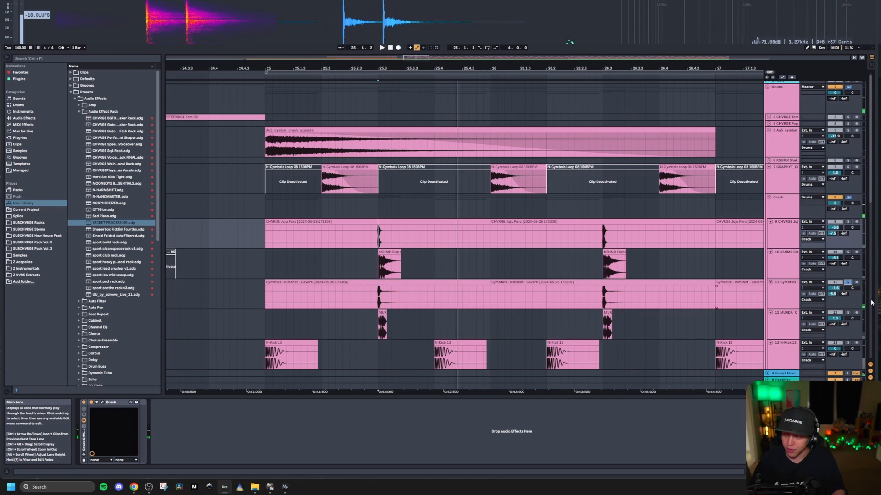
{"action": "scroll", "coordinate": [390, 312], "scroll_direction": "up", "scroll_amount": 2}
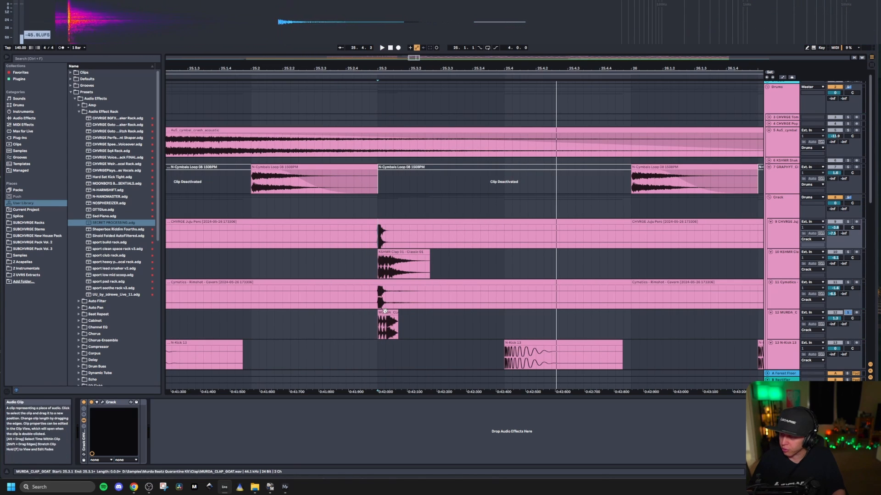
{"action": "key", "text": "space"}
{"action": "key", "text": "space"}
{"action": "key", "text": "space"}
{"action": "key", "text": "space"}
{"action": "scroll", "coordinate": [384, 300], "scroll_direction": "down", "scroll_amount": 2}
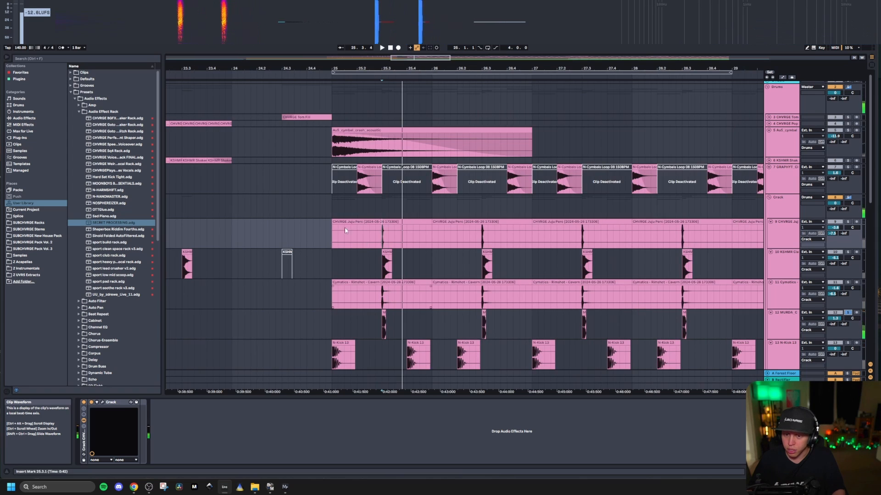
Step: Solo crash cymbal track 5 and cymbal loop track 7, and listen to them from bar 25
{"action": "left_click", "coordinate": [330, 213]}
{"action": "scroll", "coordinate": [329, 213], "scroll_direction": "down", "scroll_amount": 2}
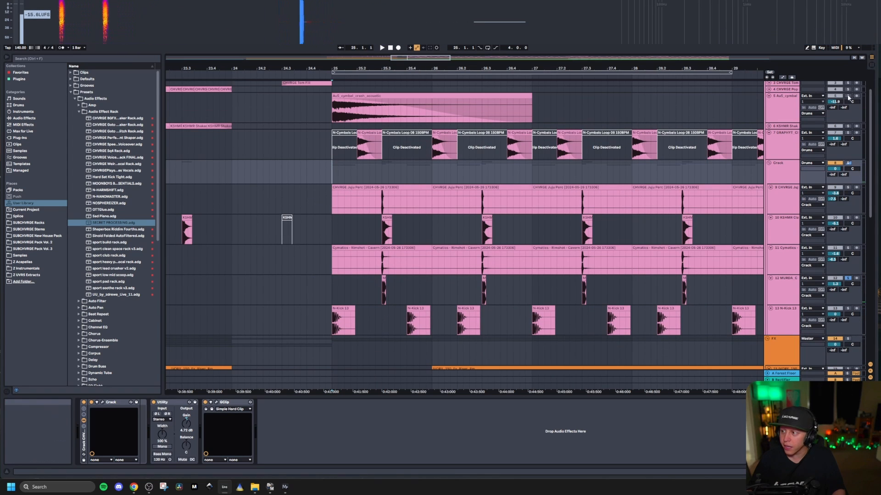
{"action": "left_click", "coordinate": [365, 94]}
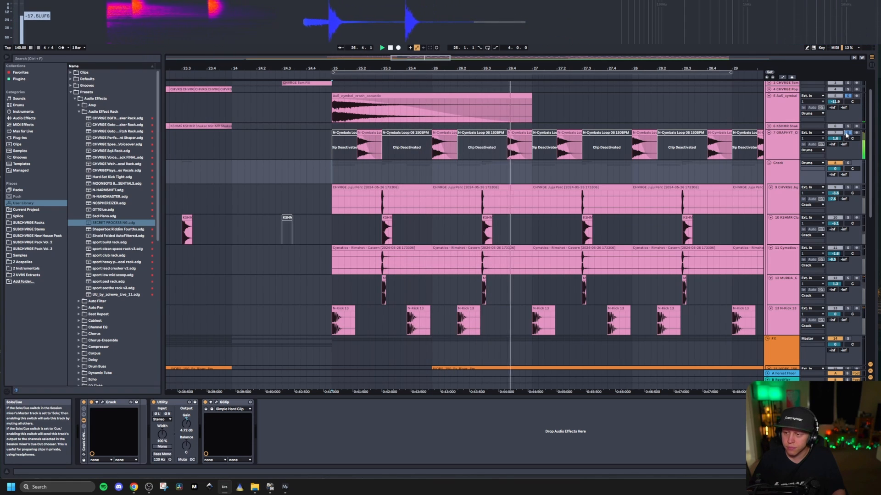
{"action": "scroll", "coordinate": [315, 150], "scroll_direction": "down", "scroll_amount": 3}
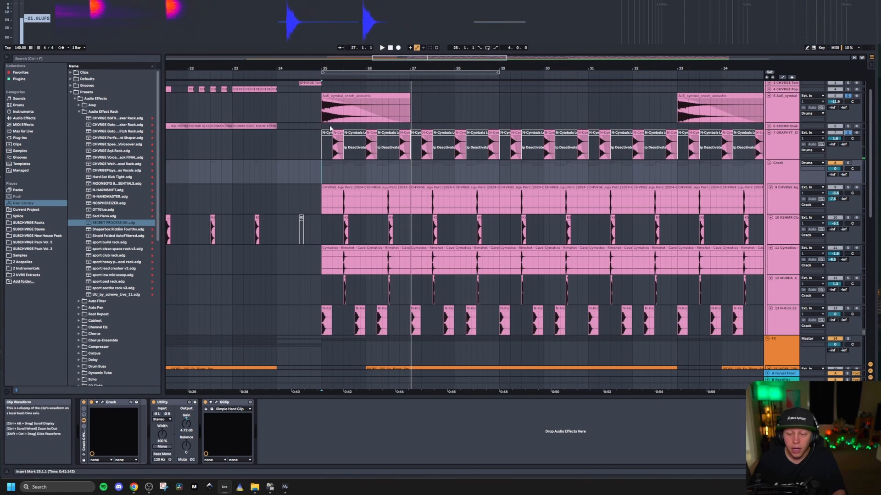
Step: Play the whole soloed Drums group from the crash at bar 25, and look over the drum and FX tracks of the drop
{"action": "scroll", "coordinate": [330, 129], "scroll_direction": "up", "scroll_amount": 3}
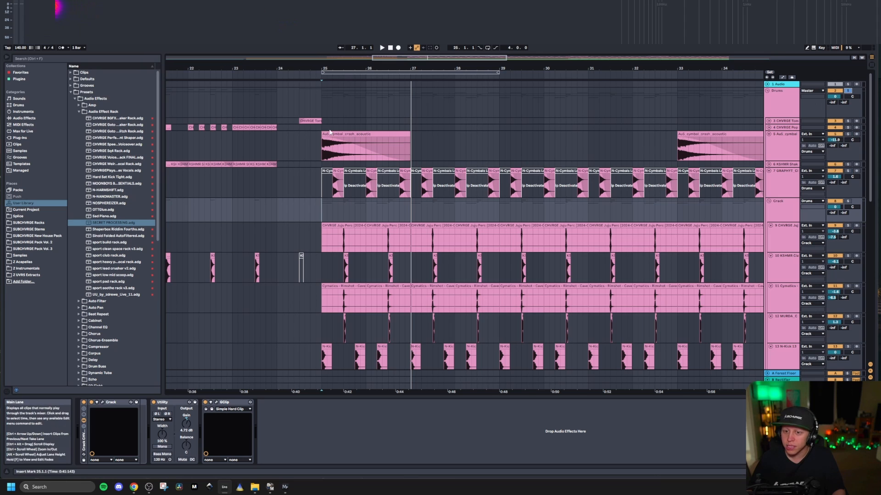
{"action": "left_click", "coordinate": [330, 132]}
{"action": "key", "text": "space"}
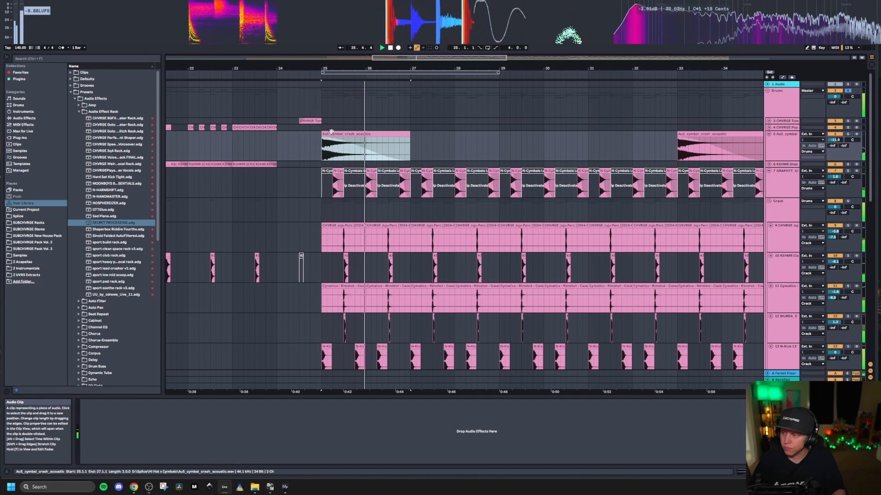
{"action": "scroll", "coordinate": [331, 132], "scroll_direction": "down", "scroll_amount": 5}
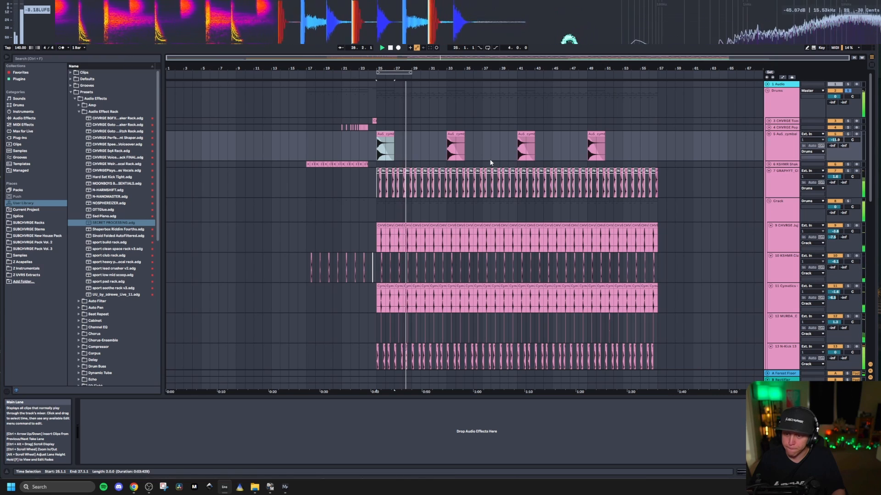
{"action": "scroll", "coordinate": [405, 181], "scroll_direction": "up", "scroll_amount": 4}
{"action": "scroll", "coordinate": [357, 193], "scroll_direction": "down", "scroll_amount": 3}
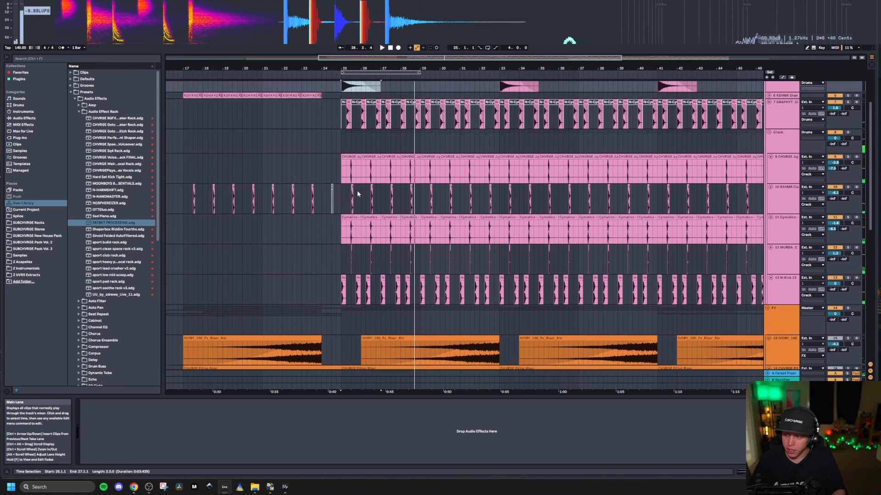
{"action": "scroll", "coordinate": [357, 193], "scroll_direction": "down", "scroll_amount": 6}
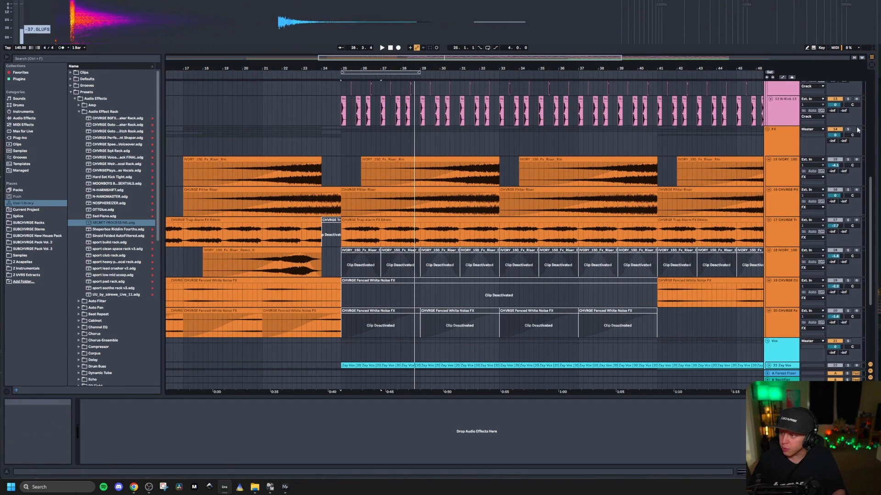
Step: Play the soloed FX group from bar 25, and show the Auto Chopper rack on Trap Alarm FX track 17
{"action": "left_click", "coordinate": [342, 145]}
{"action": "key", "text": "space"}
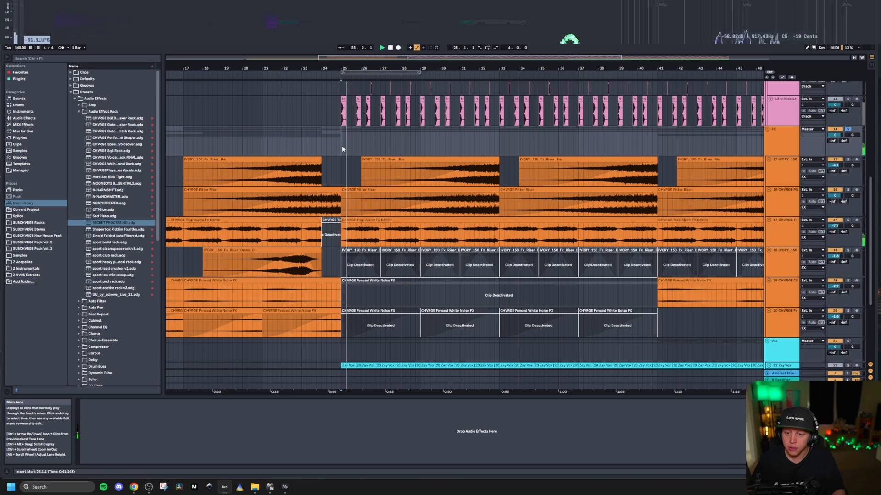
{"action": "scroll", "coordinate": [376, 160], "scroll_direction": "down", "scroll_amount": 4}
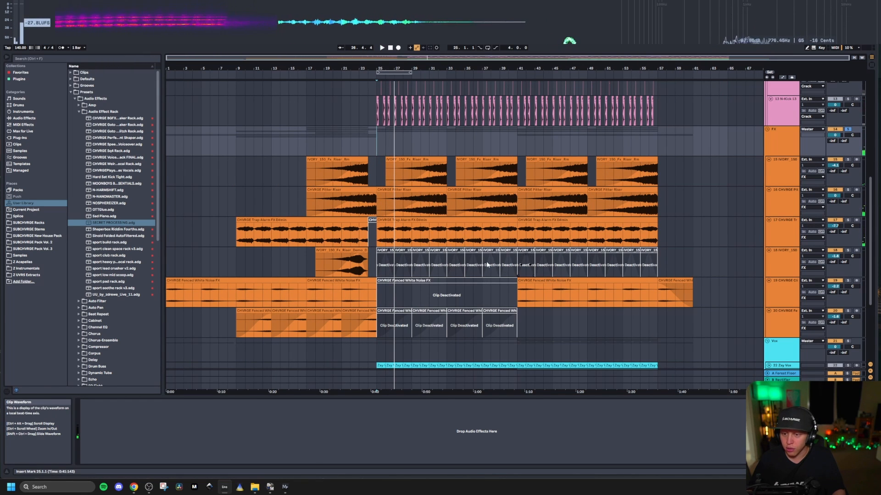
{"action": "left_click", "coordinate": [787, 235]}
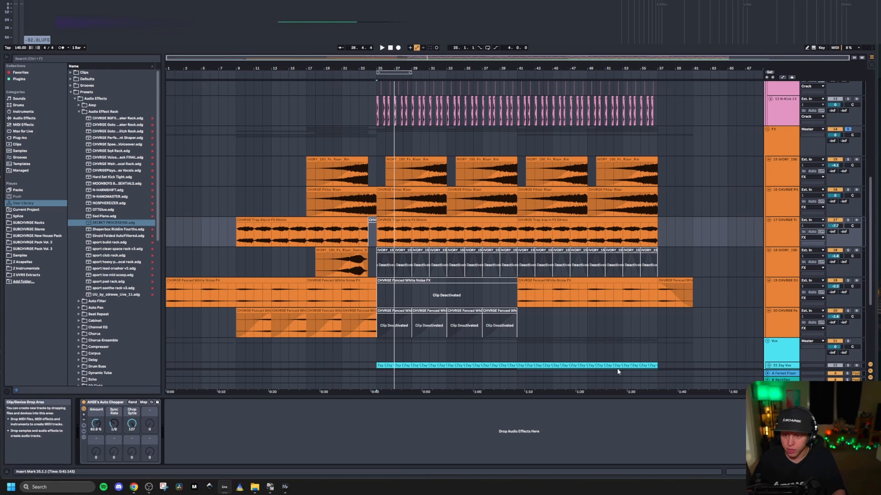
Step: Solo the Pitter Riser track 16 and IVORY riser track 15, and listen to them building from bar 31
{"action": "left_click", "coordinate": [418, 190]}
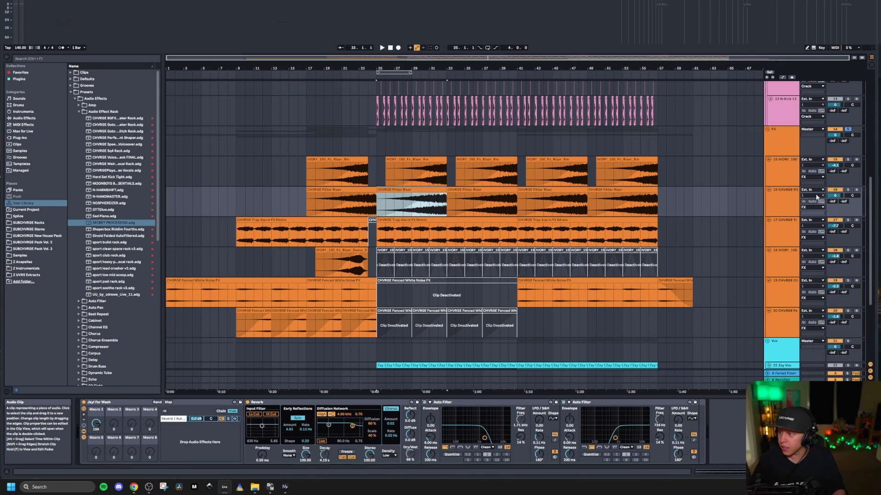
{"action": "left_click", "coordinate": [425, 173]}
{"action": "key", "text": "space"}
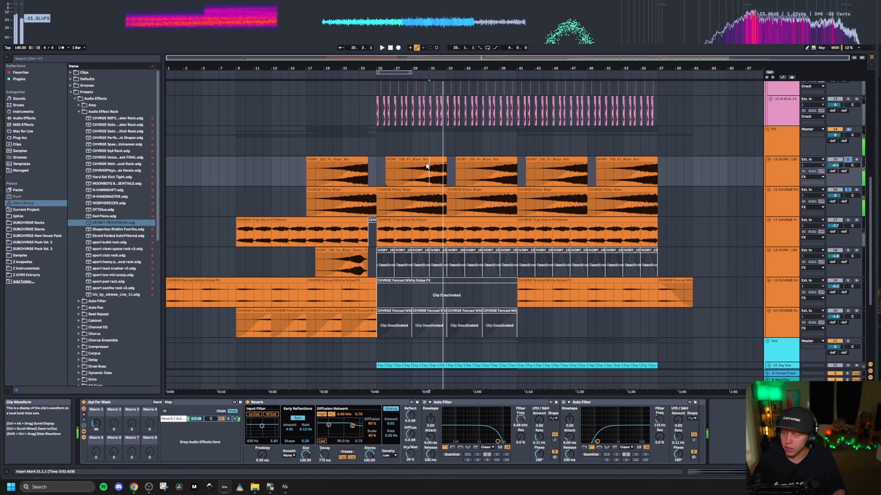
{"action": "left_click", "coordinate": [433, 199]}
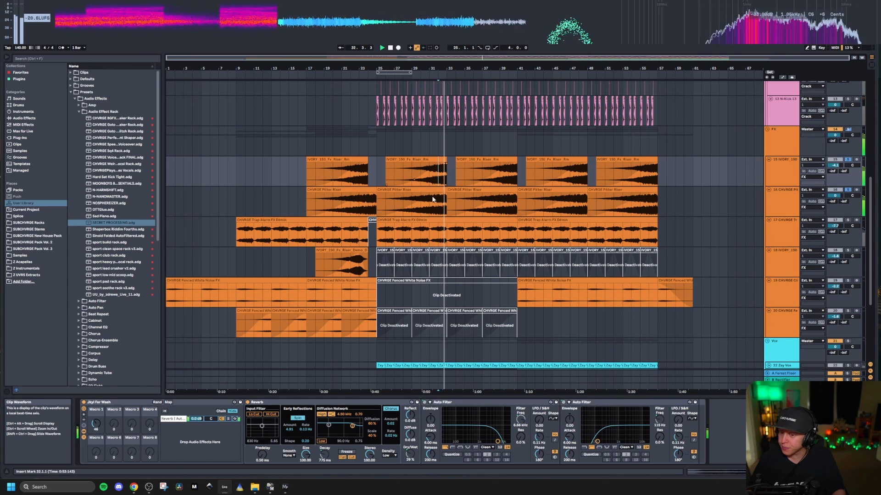
{"action": "scroll", "coordinate": [432, 199], "scroll_direction": "down", "scroll_amount": 2}
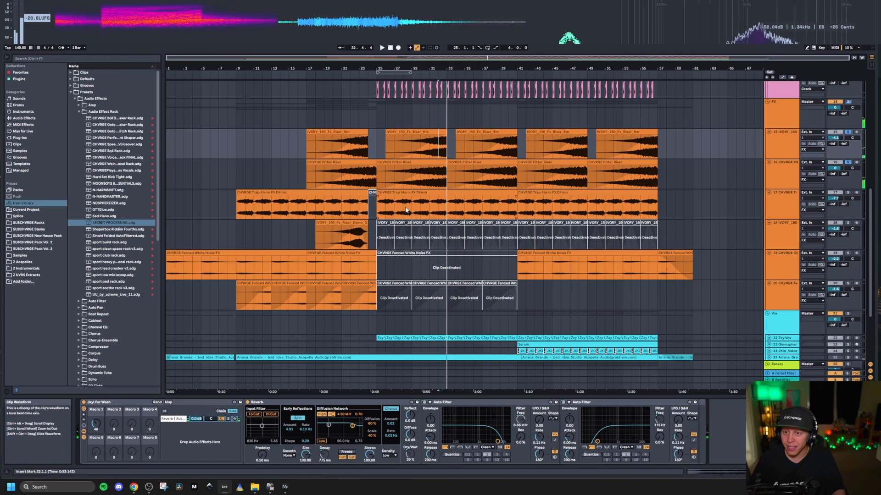
Step: Look over the FX of the first drop, and solo Fenced White Noise track 19 to hear its clip from bar 41
{"action": "left_click_drag", "start_coordinate": [377, 114], "coordinate": [494, 114]}
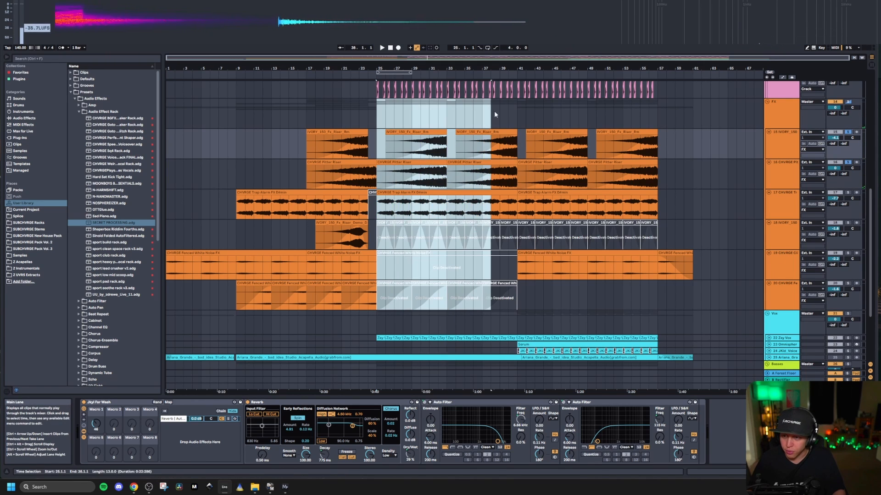
{"action": "left_click", "coordinate": [514, 111]}
{"action": "left_click", "coordinate": [535, 257]}
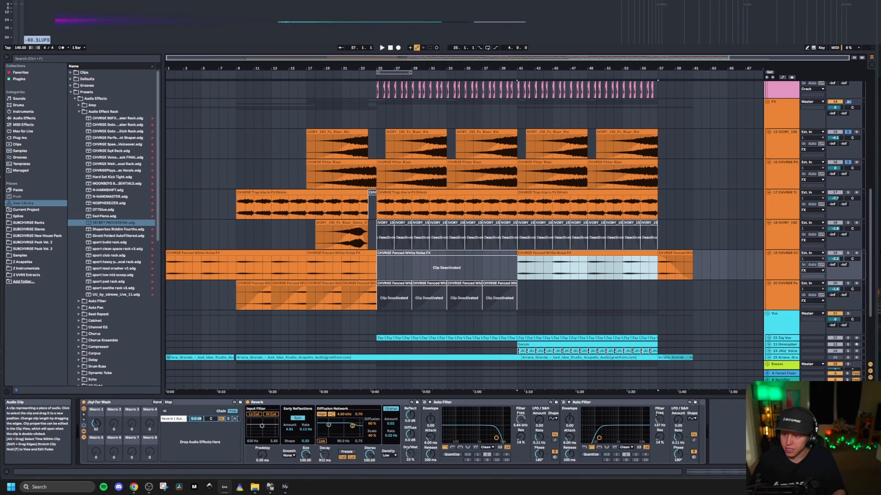
{"action": "left_click", "coordinate": [848, 254]}
{"action": "left_click", "coordinate": [552, 253]}
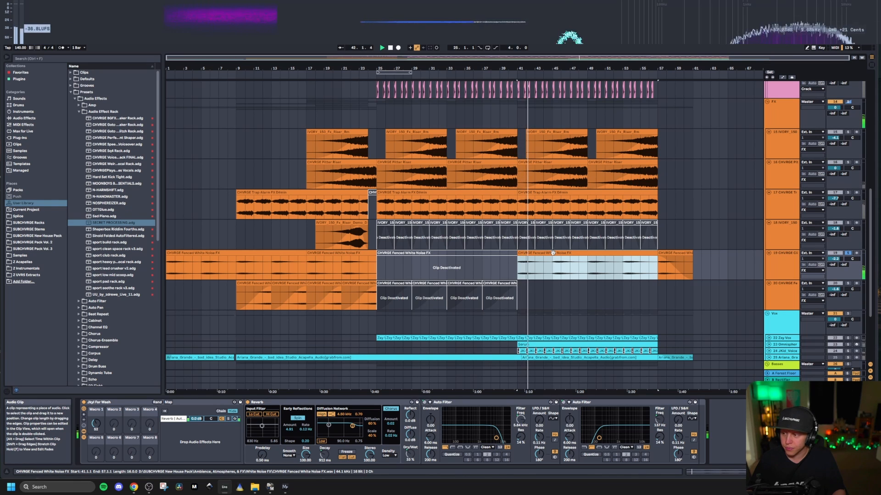
Step: Solo the Vox group, unfold its vocal tracks and look at the acapella around the drop at bar 25
{"action": "scroll", "coordinate": [417, 282], "scroll_direction": "down", "scroll_amount": 5}
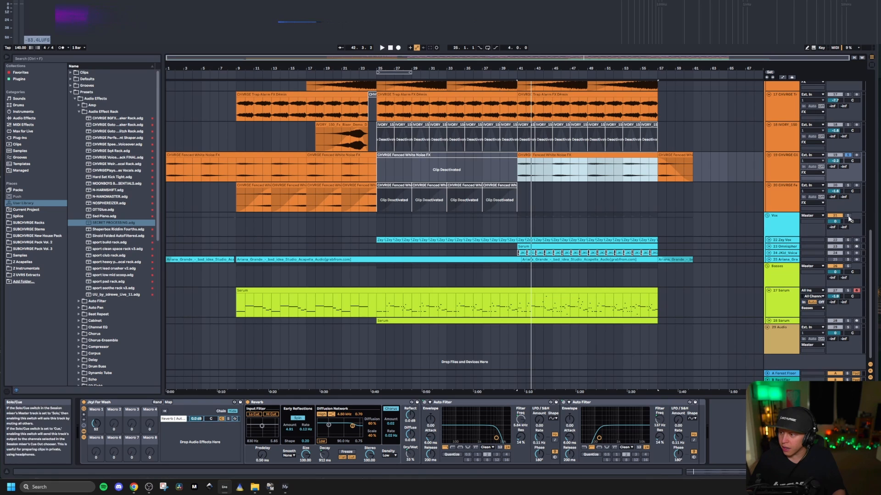
{"action": "left_click", "coordinate": [787, 242]}
{"action": "left_click", "coordinate": [769, 240], "text": "alt"}
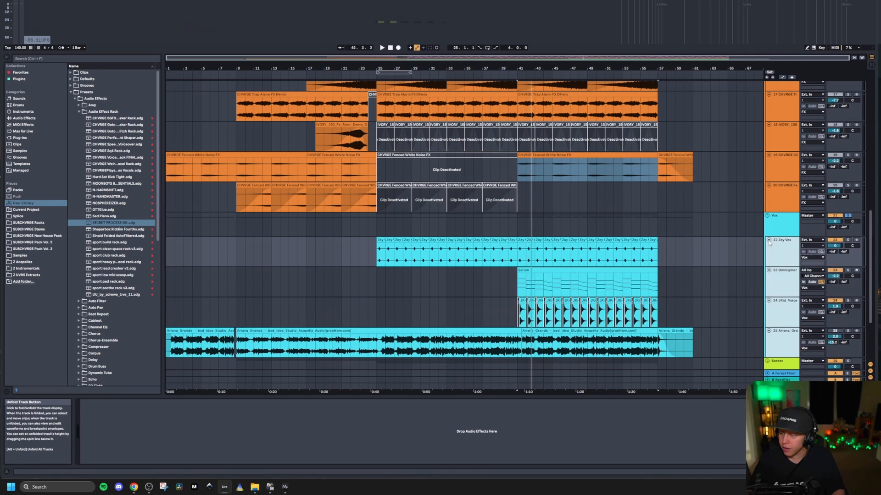
{"action": "scroll", "coordinate": [363, 261], "scroll_direction": "down", "scroll_amount": 2}
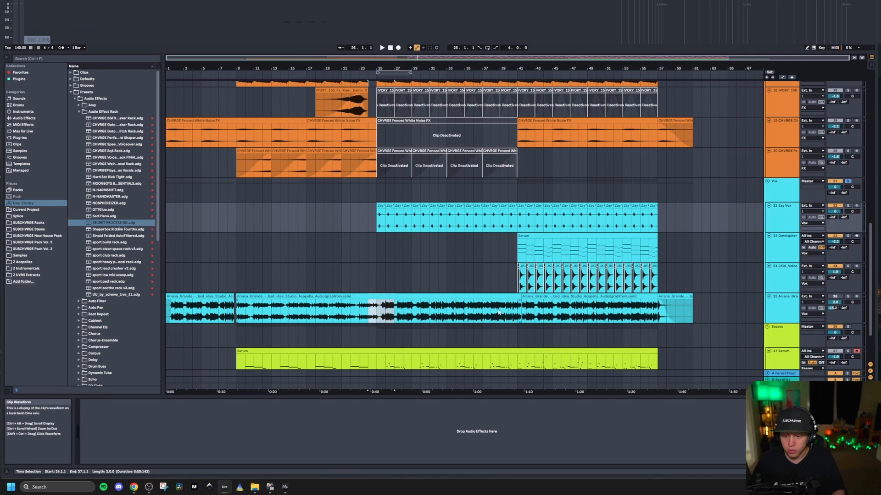
{"action": "left_click", "coordinate": [444, 316]}
{"action": "scroll", "coordinate": [397, 302], "scroll_direction": "up", "scroll_amount": 2}
Step: Solo Zay Vox track 22 and listen to its repeated vocal chop from bar 25
{"action": "left_click", "coordinate": [380, 241]}
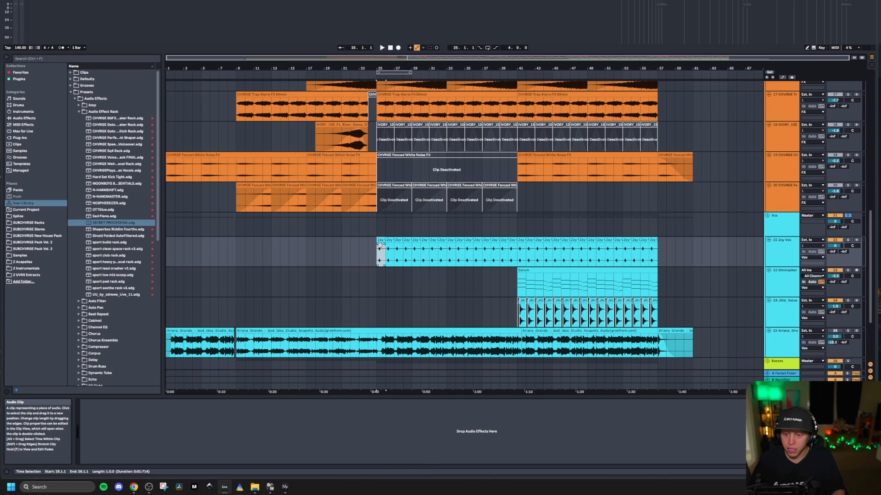
{"action": "scroll", "coordinate": [380, 257], "scroll_direction": "up", "scroll_amount": 6}
{"action": "scroll", "coordinate": [385, 274], "scroll_direction": "down", "scroll_amount": 4}
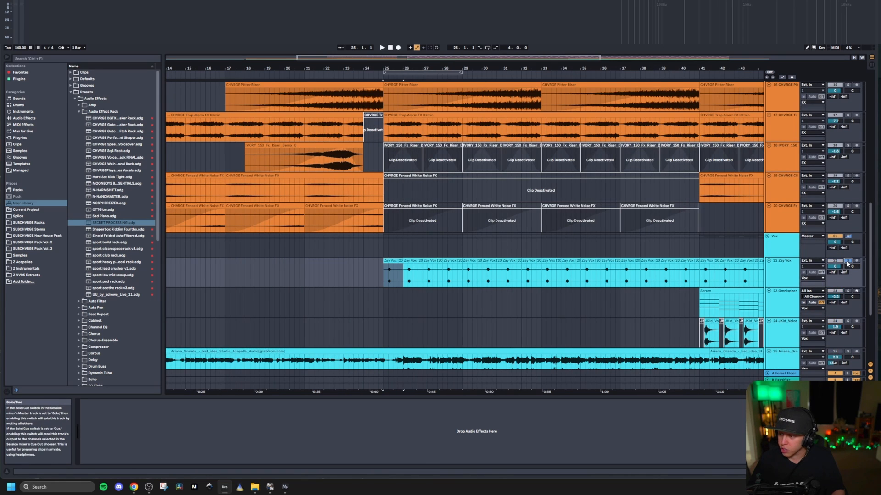
{"action": "key", "text": "space"}
{"action": "scroll", "coordinate": [525, 292], "scroll_direction": "down", "scroll_amount": 2}
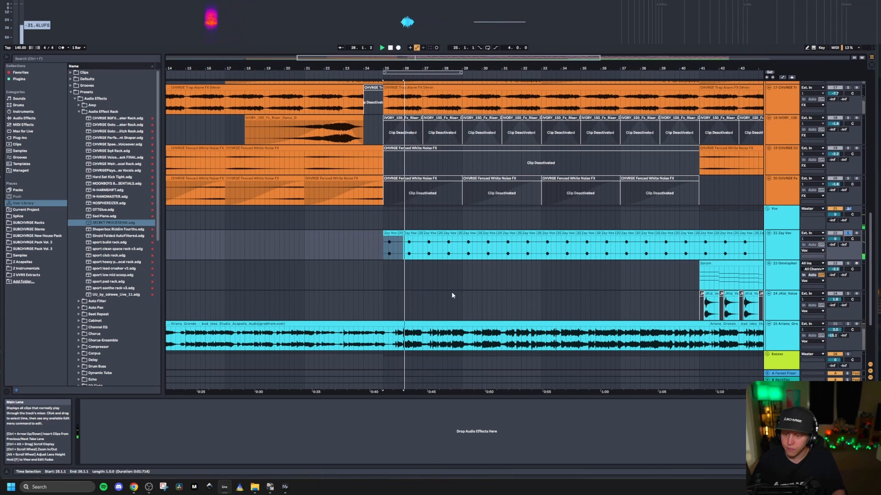
{"action": "scroll", "coordinate": [400, 283], "scroll_direction": "down", "scroll_amount": 3}
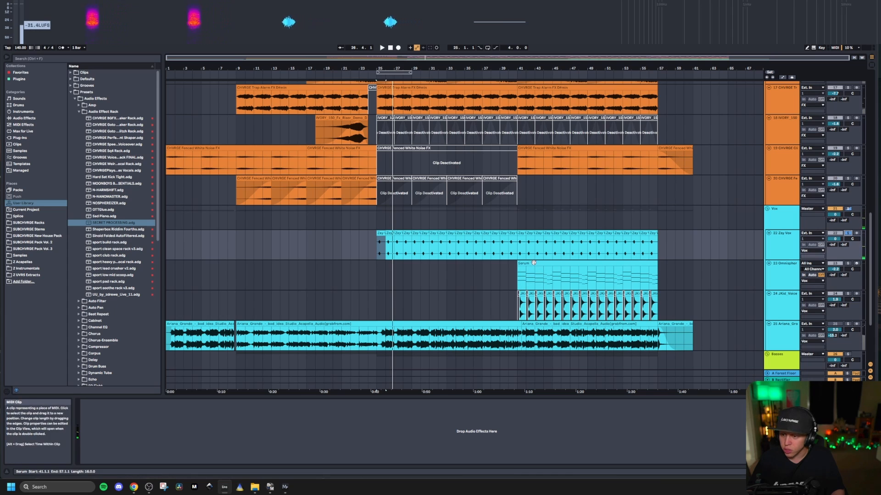
Step: Solo Omnisphere Choir track 23 and play its MIDI clip from bar 41
{"action": "left_click", "coordinate": [520, 289]}
{"action": "left_click", "coordinate": [849, 266]}
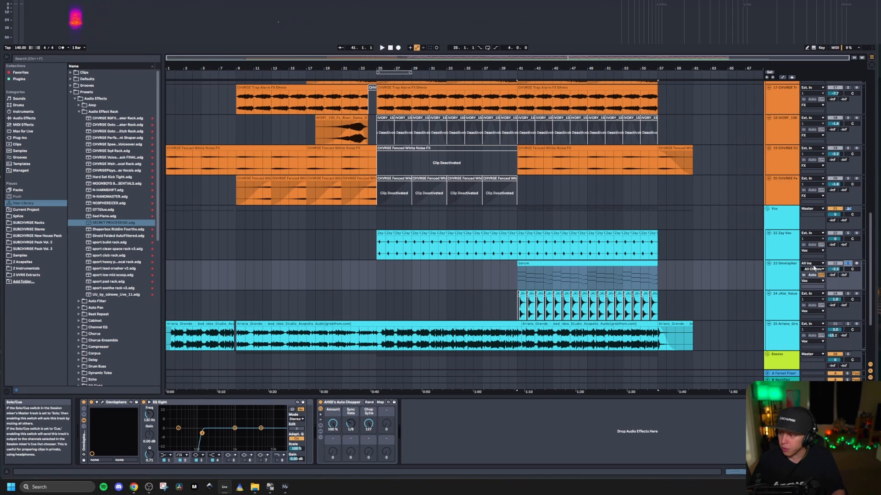
{"action": "left_click", "coordinate": [548, 262]}
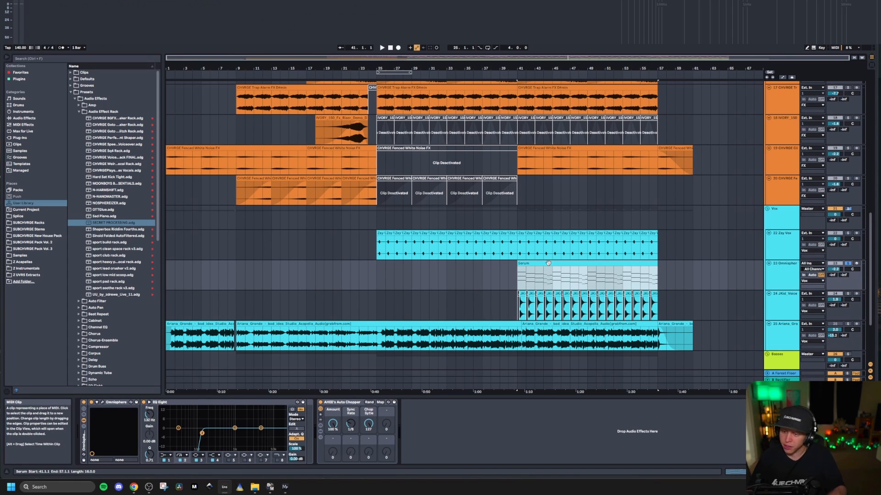
{"action": "key", "text": "space"}
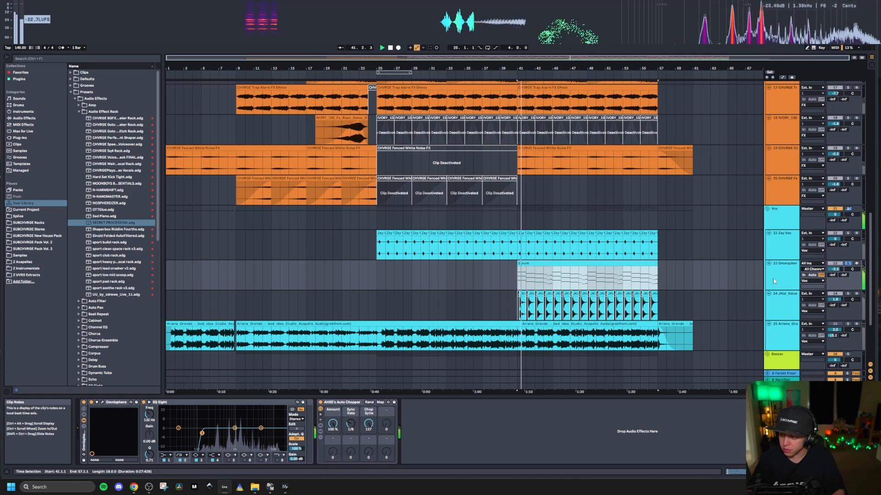
Step: Open the Omnisphere plug-in on the choir track to view its Choir Women Ahs - p patch, and close it
{"action": "left_click", "coordinate": [789, 277]}
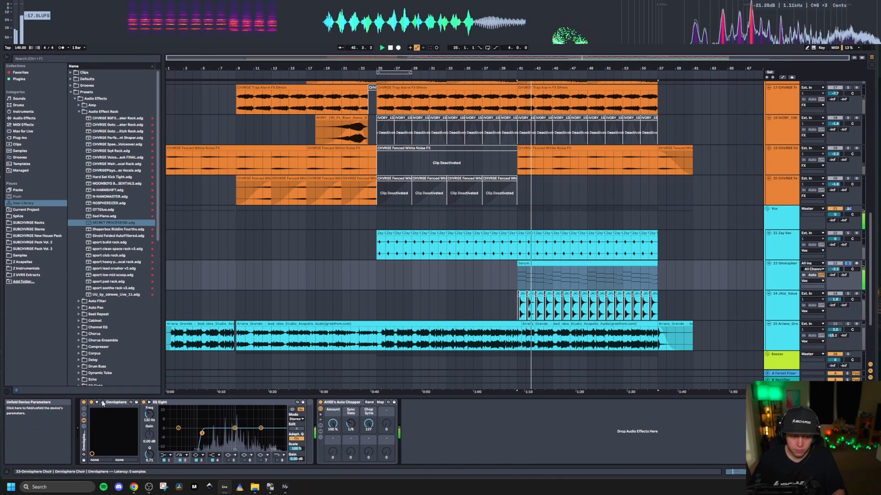
{"action": "key", "text": "ctrl+alt+p"}
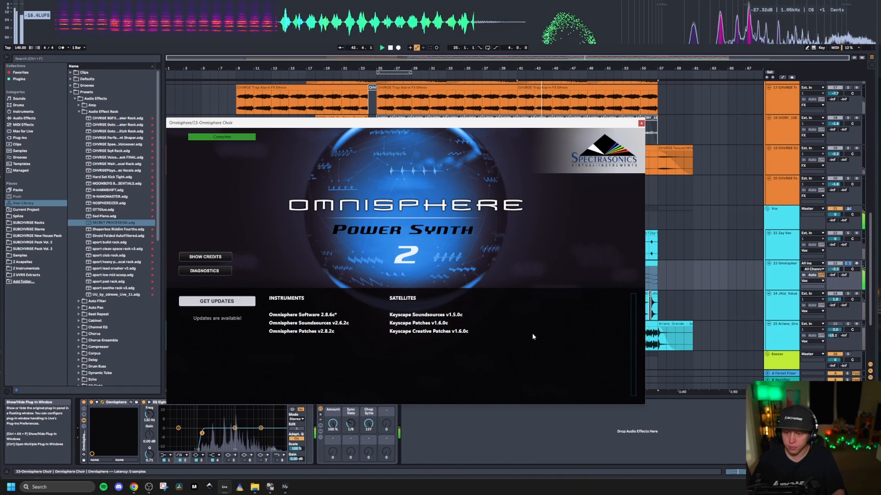
{"action": "left_click", "coordinate": [564, 434]}
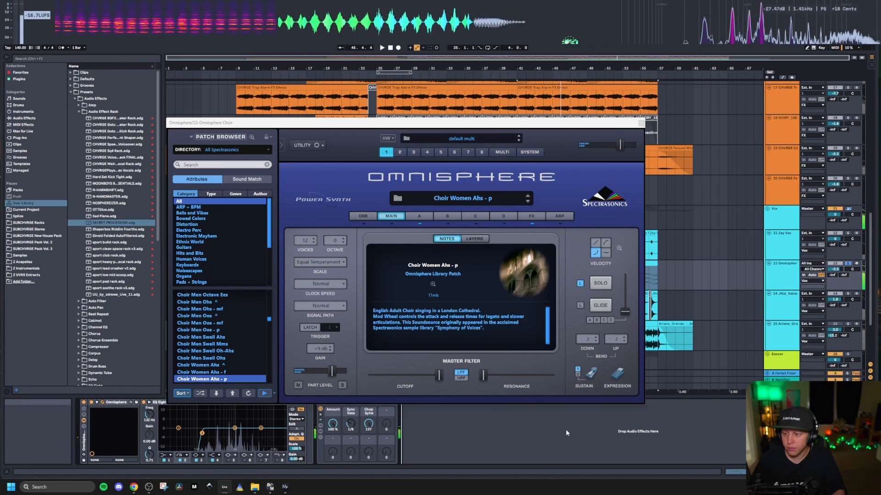
{"action": "key", "text": "ctrl+alt+p"}
{"action": "left_click", "coordinate": [601, 283]}
Step: Solo JKid Voice track 24 and listen to its repeated vocal clips from bar 41.2, looking closely at the waveforms
{"action": "scroll", "coordinate": [526, 301], "scroll_direction": "up", "scroll_amount": 2}
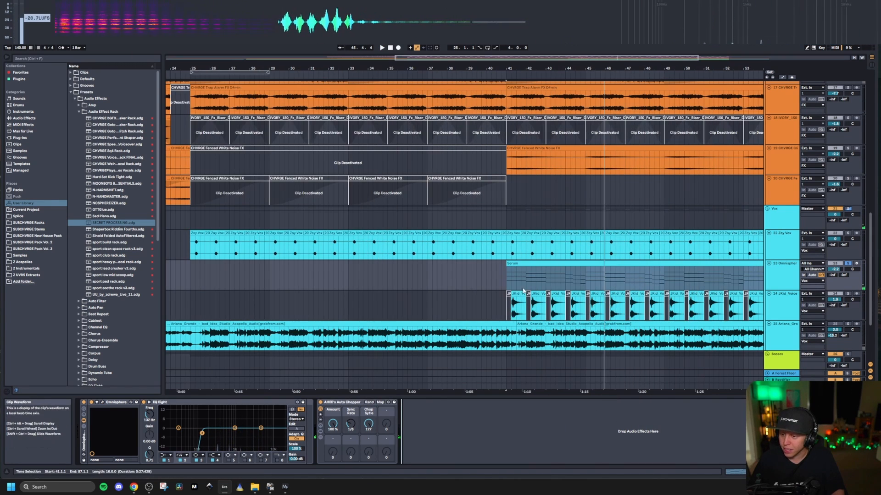
{"action": "left_click", "coordinate": [516, 294]}
{"action": "scroll", "coordinate": [510, 299], "scroll_direction": "up", "scroll_amount": 2}
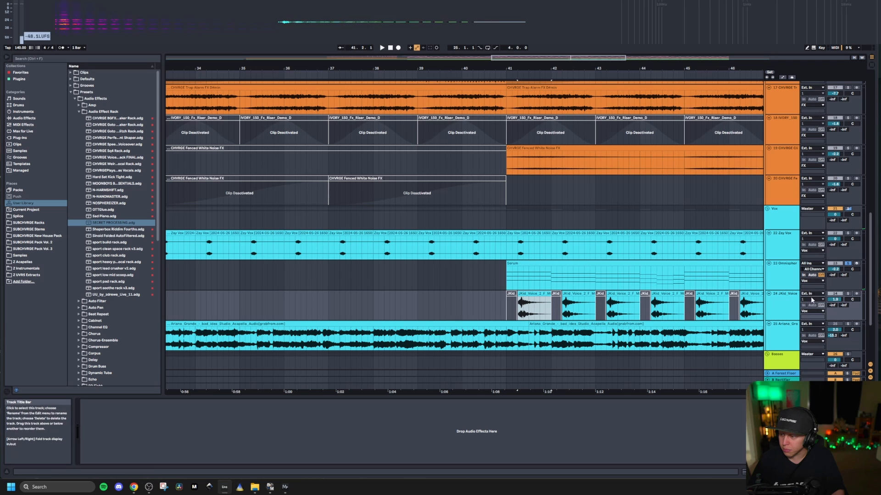
{"action": "left_click", "coordinate": [847, 294]}
{"action": "left_click", "coordinate": [525, 294]}
{"action": "key", "text": "space"}
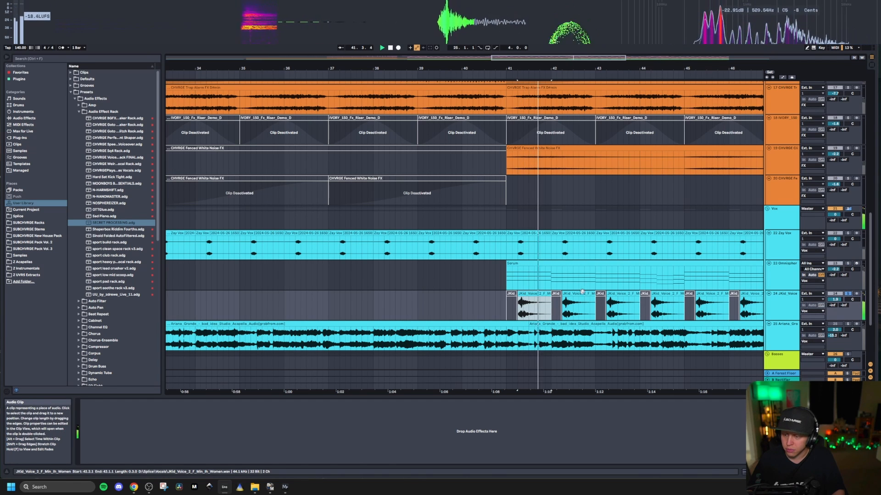
{"action": "scroll", "coordinate": [528, 296], "scroll_direction": "down", "scroll_amount": 2}
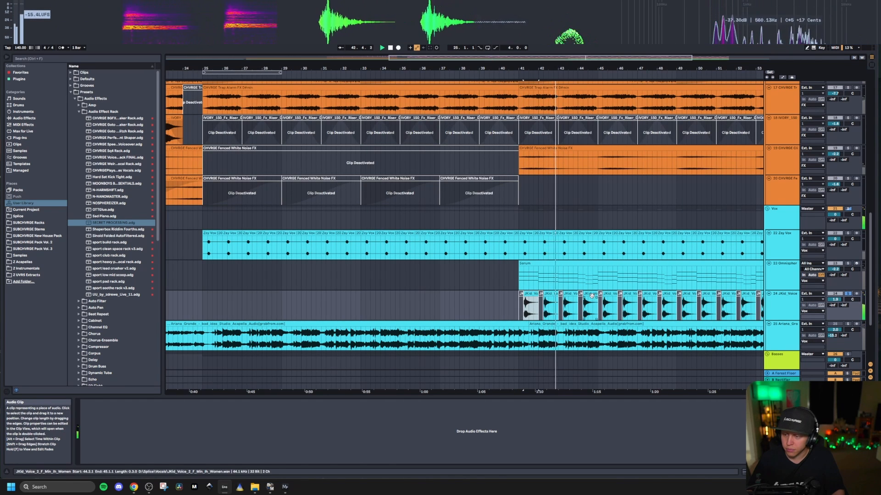
{"action": "scroll", "coordinate": [290, 261], "scroll_direction": "down", "scroll_amount": 2}
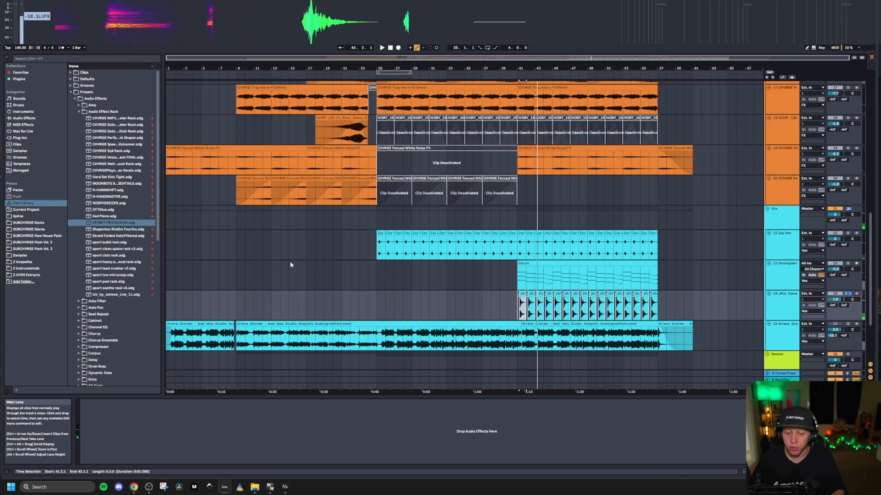
Step: Go to the start of the drop in the Basses group, show Serum track 27's devices and unfold Serum track 28
{"action": "scroll", "coordinate": [330, 261], "scroll_direction": "down", "scroll_amount": 3}
{"action": "left_click", "coordinate": [376, 279]}
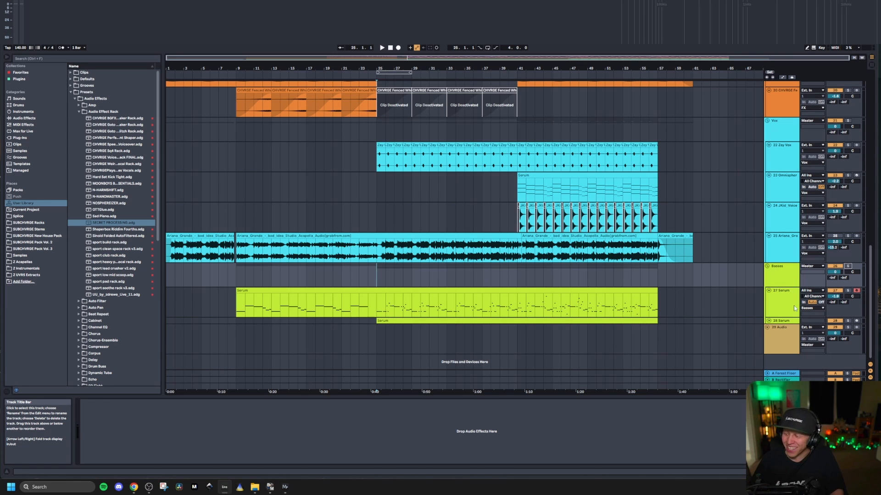
{"action": "left_click", "coordinate": [779, 300]}
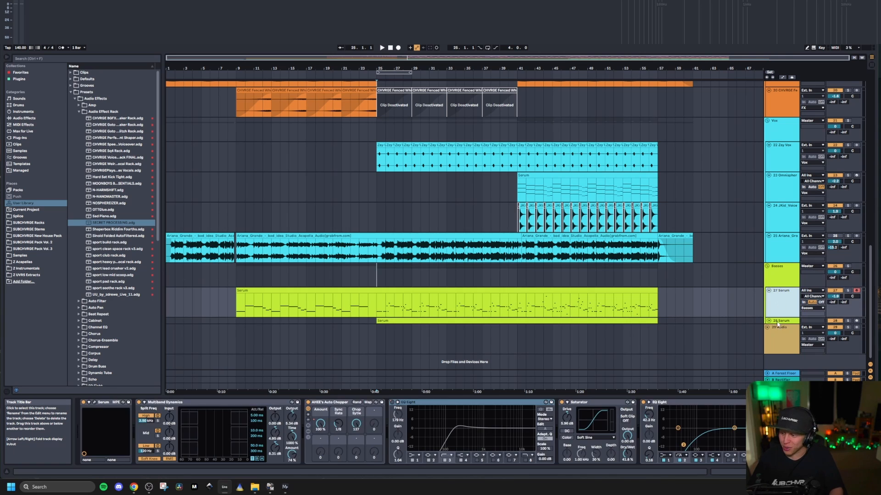
{"action": "left_click", "coordinate": [769, 321]}
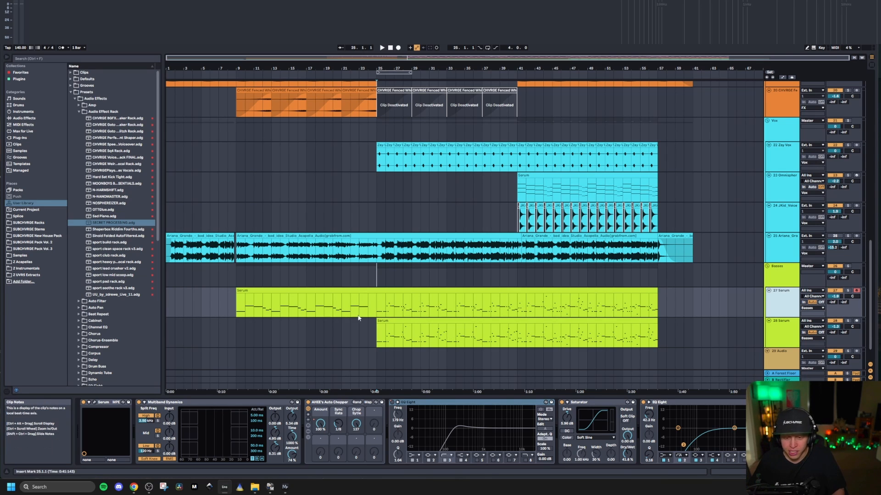
{"action": "left_click", "coordinate": [387, 307]}
Step: Show the device chain of Serum track 28, and listen to its soloed bass clip from bar 25
{"action": "left_click", "coordinate": [775, 343]}
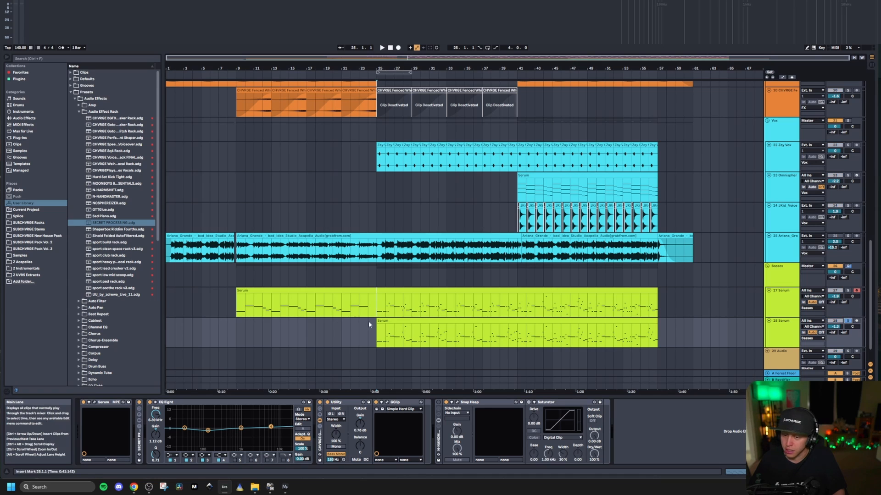
{"action": "left_click", "coordinate": [395, 321]}
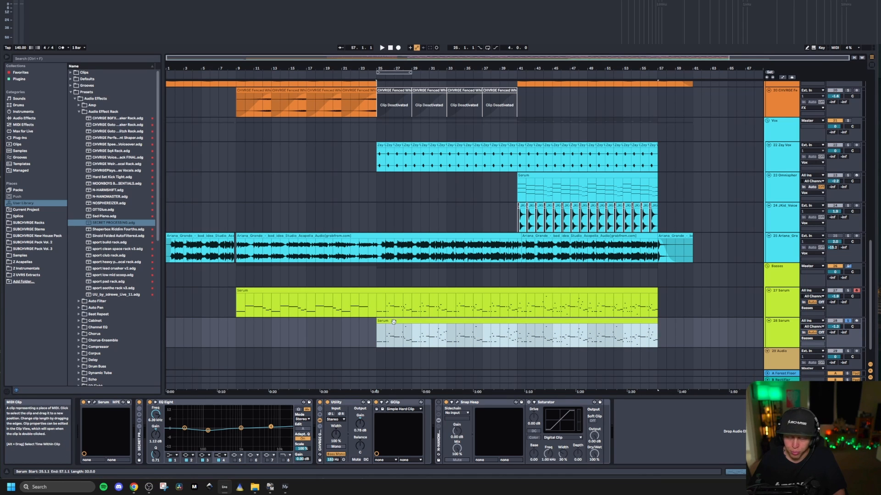
{"action": "key", "text": "space"}
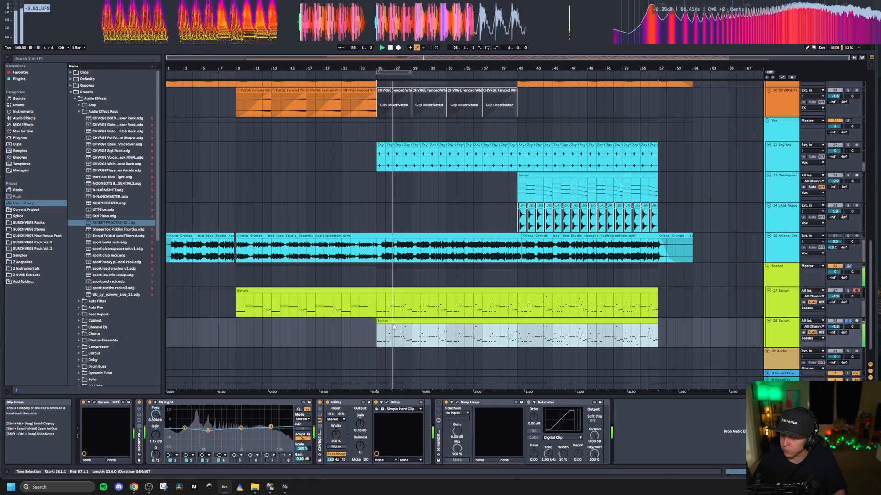
{"action": "key", "text": "space"}
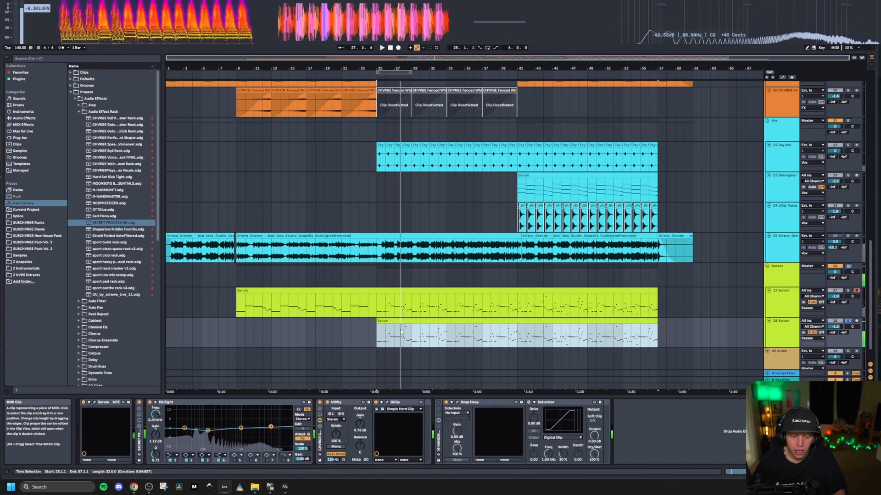
Step: Check the SECRET PROCESSING rack on Serum track 28, and listen again to the track's soloed bass clip from bar 25
{"action": "left_click", "coordinate": [140, 403]}
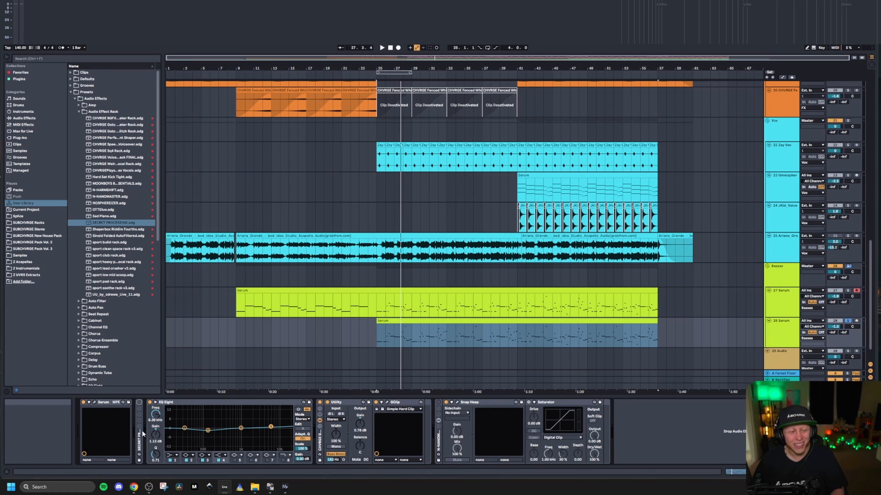
{"action": "right_click", "coordinate": [783, 336]}
{"action": "left_click", "coordinate": [511, 350]}
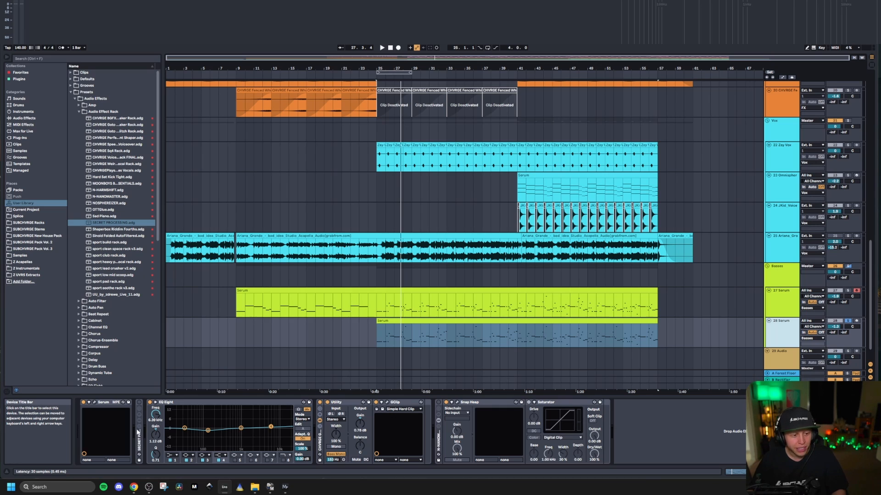
{"action": "left_click", "coordinate": [394, 323]}
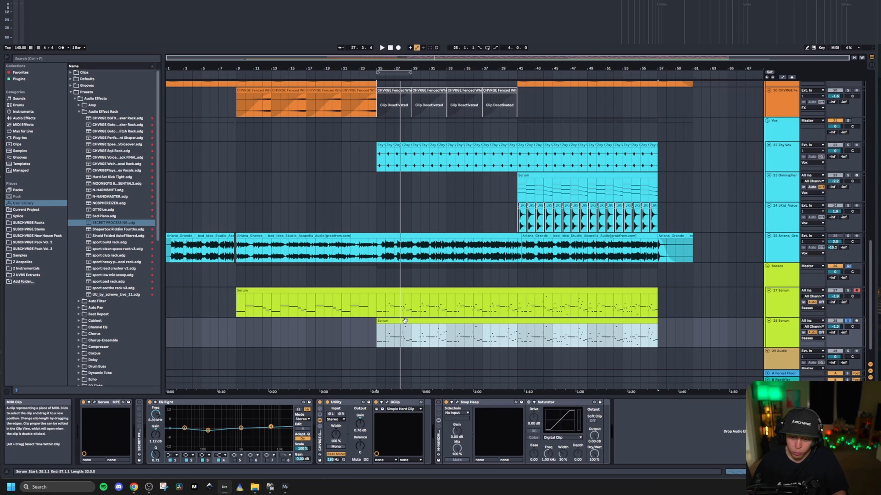
{"action": "key", "text": "space"}
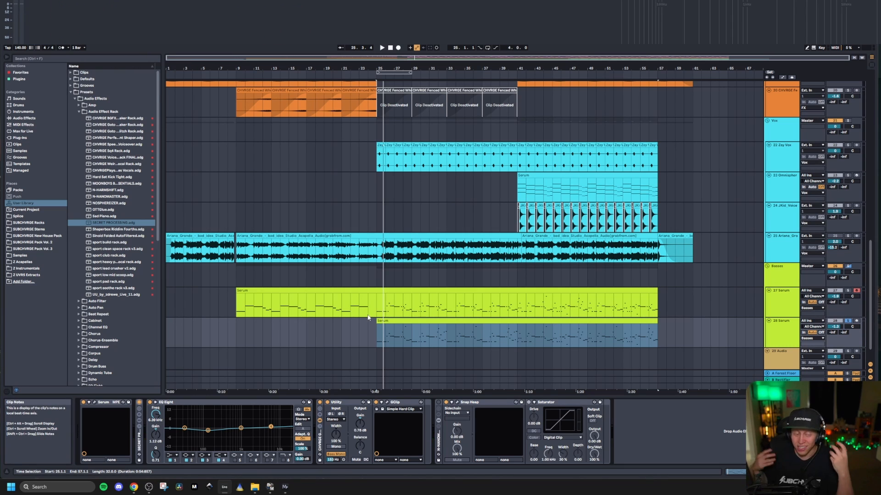
Step: Show the device chain of Serum track 27, and listen to both Serum basses from bar 25 with the Basses group soloed
{"action": "left_click", "coordinate": [706, 301]}
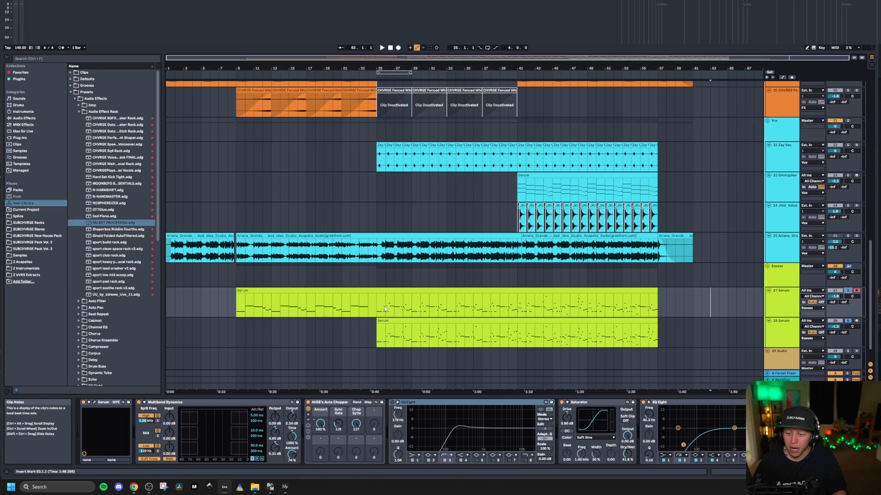
{"action": "left_click", "coordinate": [784, 305]}
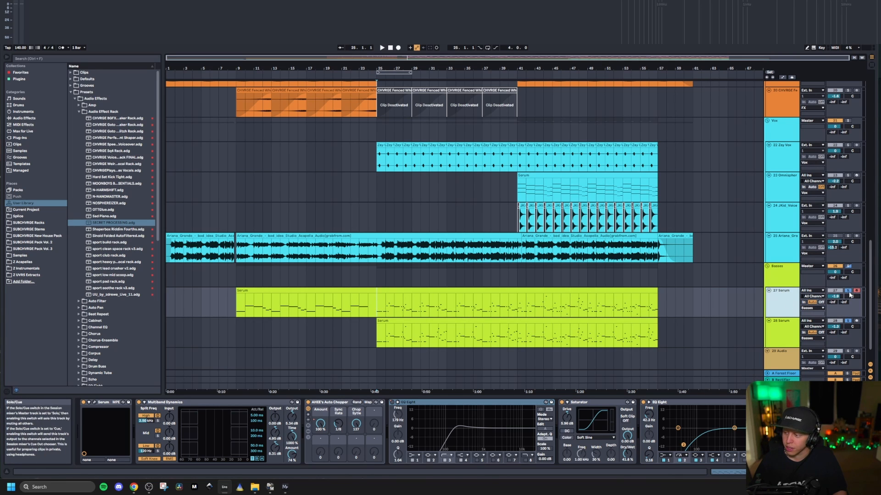
{"action": "key", "text": "space"}
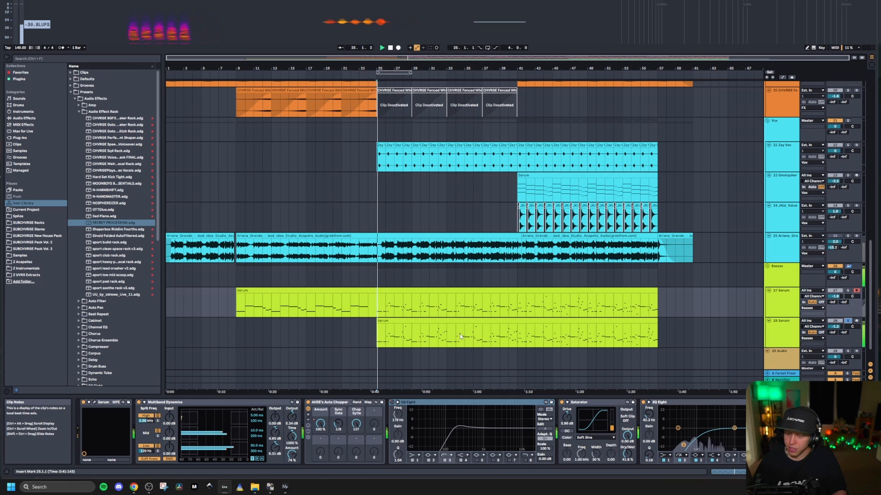
{"action": "left_click", "coordinate": [849, 266]}
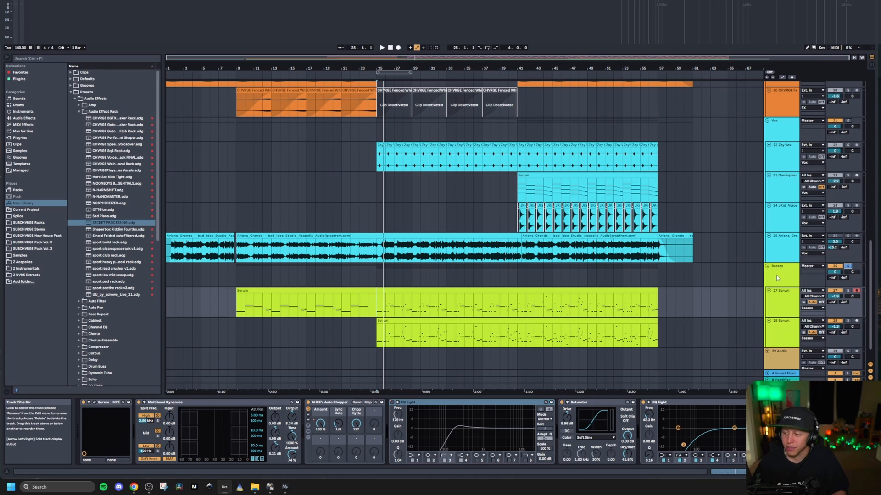
{"action": "key", "text": "space"}
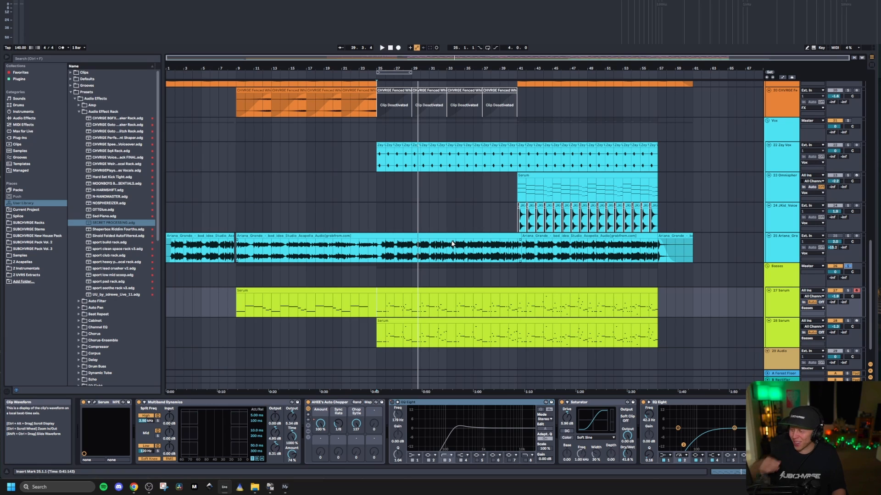
Step: Turn off the solo on the Basses group and fold all the track groups in the arrangement
{"action": "scroll", "coordinate": [395, 290], "scroll_direction": "down", "scroll_amount": 2}
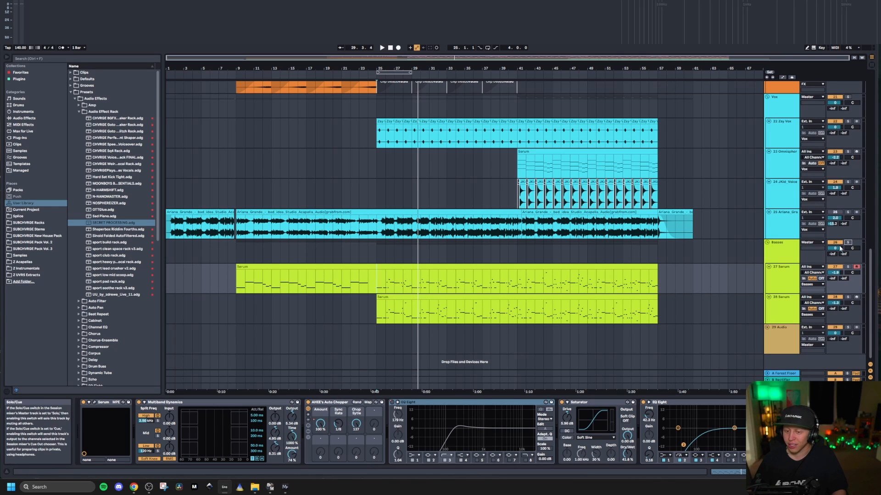
{"action": "left_click", "coordinate": [376, 251]}
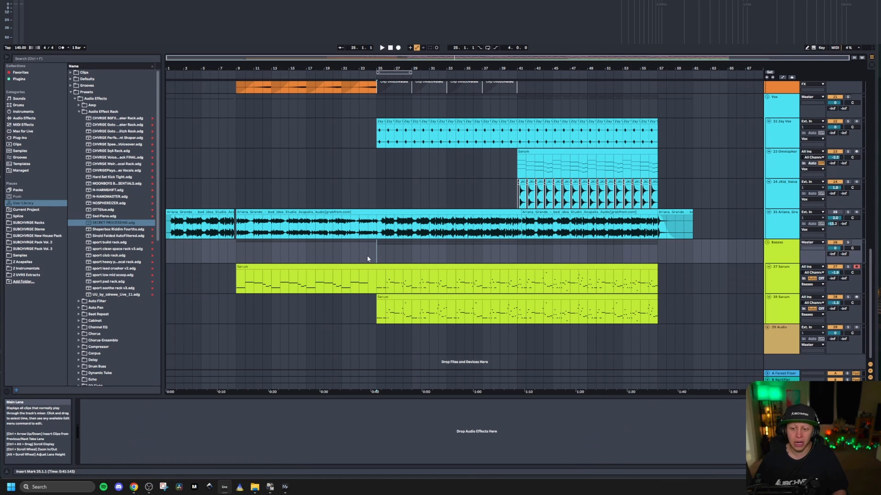
{"action": "left_click", "coordinate": [767, 242], "text": "alt"}
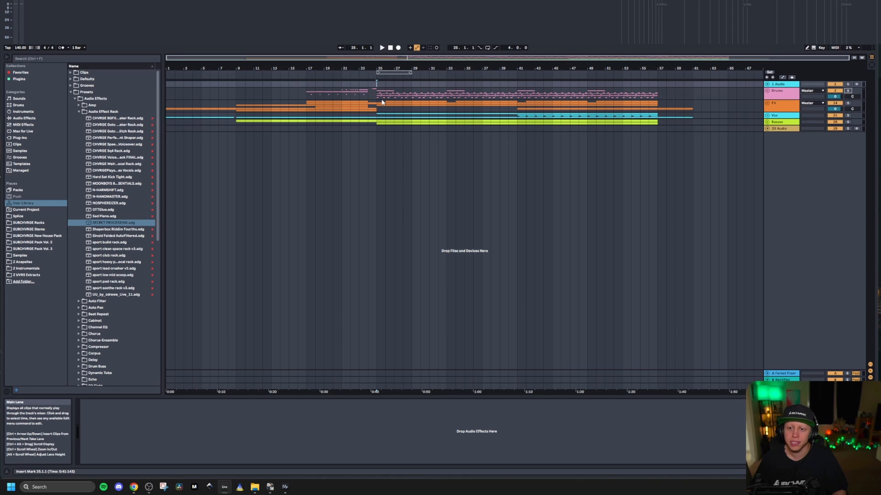
Step: Listen to the full mix from bar 24 into the drop, and save the project
{"action": "left_click", "coordinate": [368, 88]}
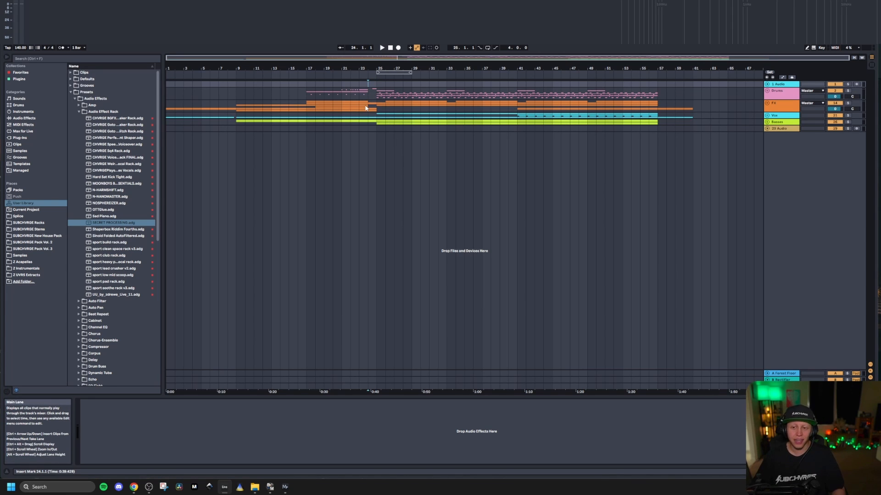
{"action": "key", "text": "space"}
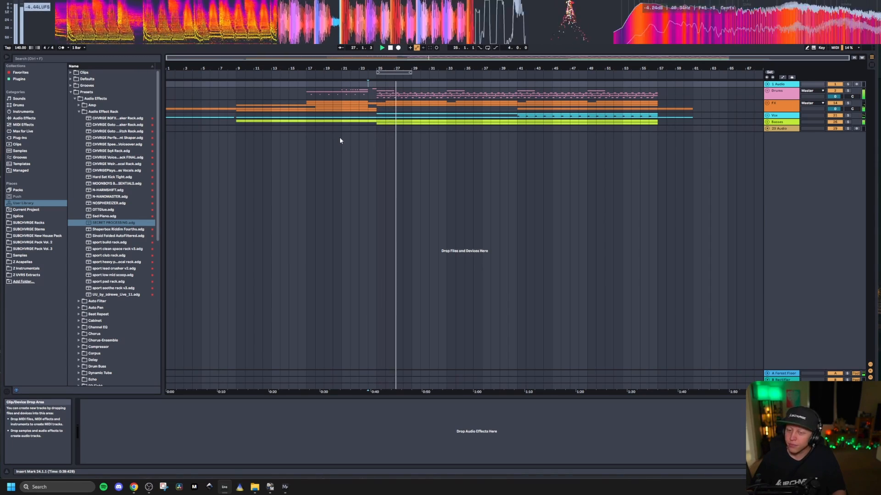
{"action": "key", "text": "ctrl+s"}
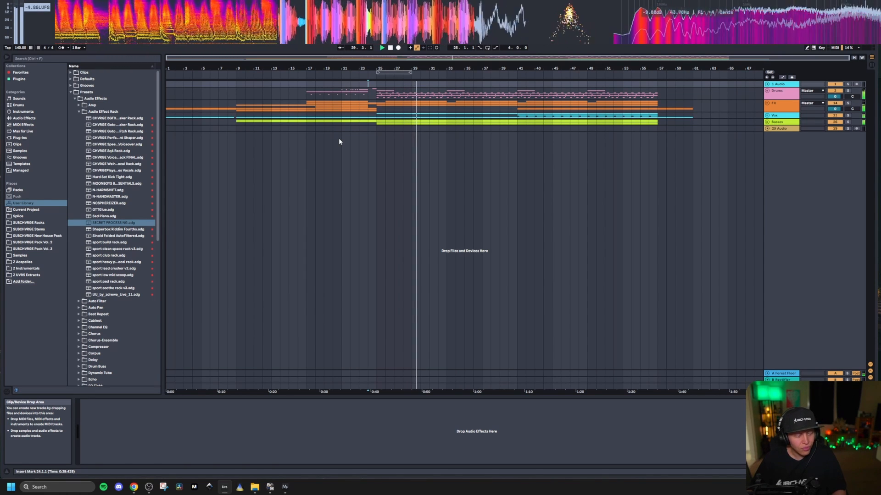
{"action": "key", "text": "space"}
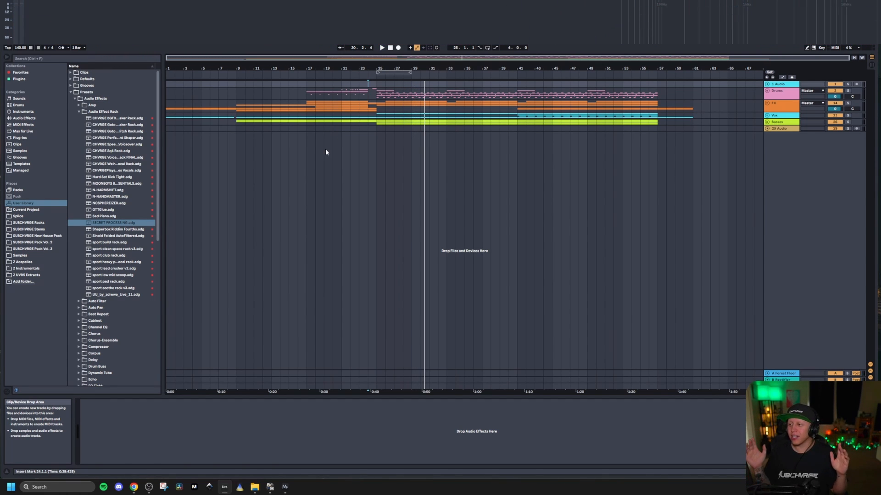